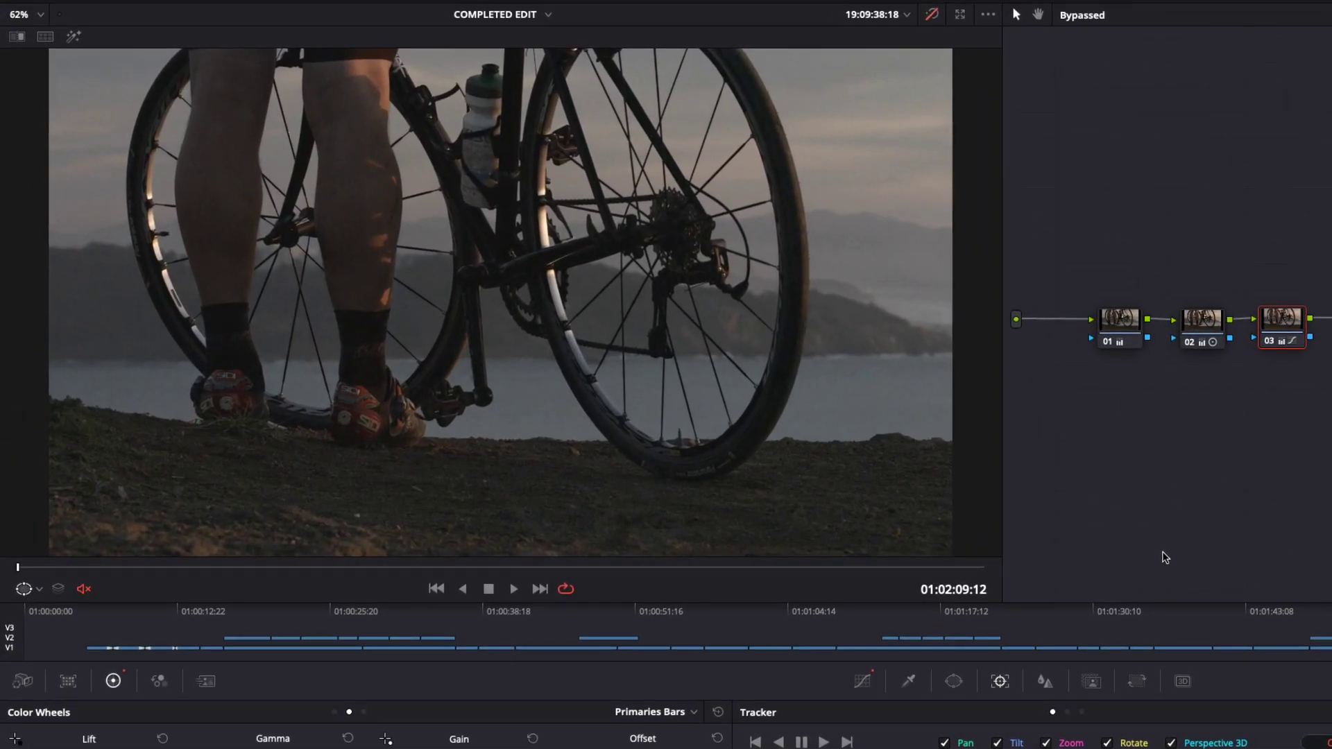
Step: Play the cycling clip, then switch off the grade bypass to restore the warm sunset look
key("space")
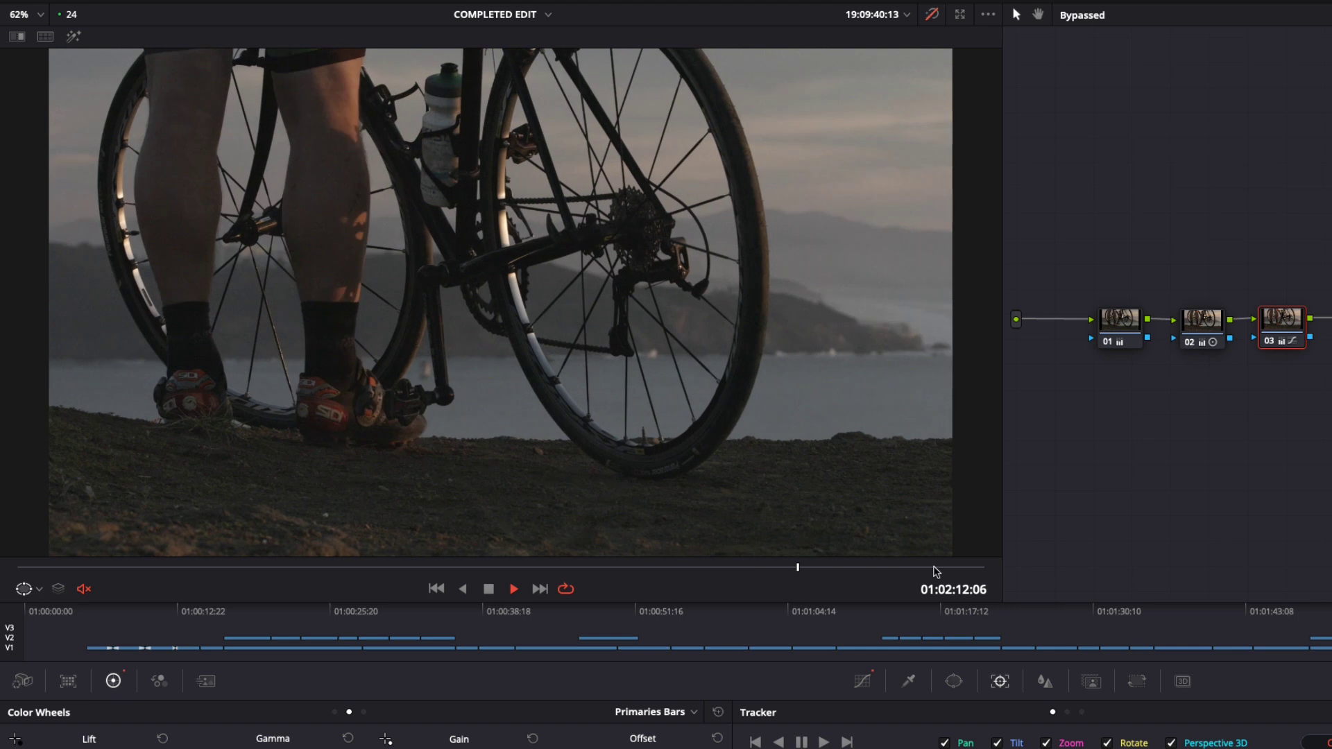
key("space")
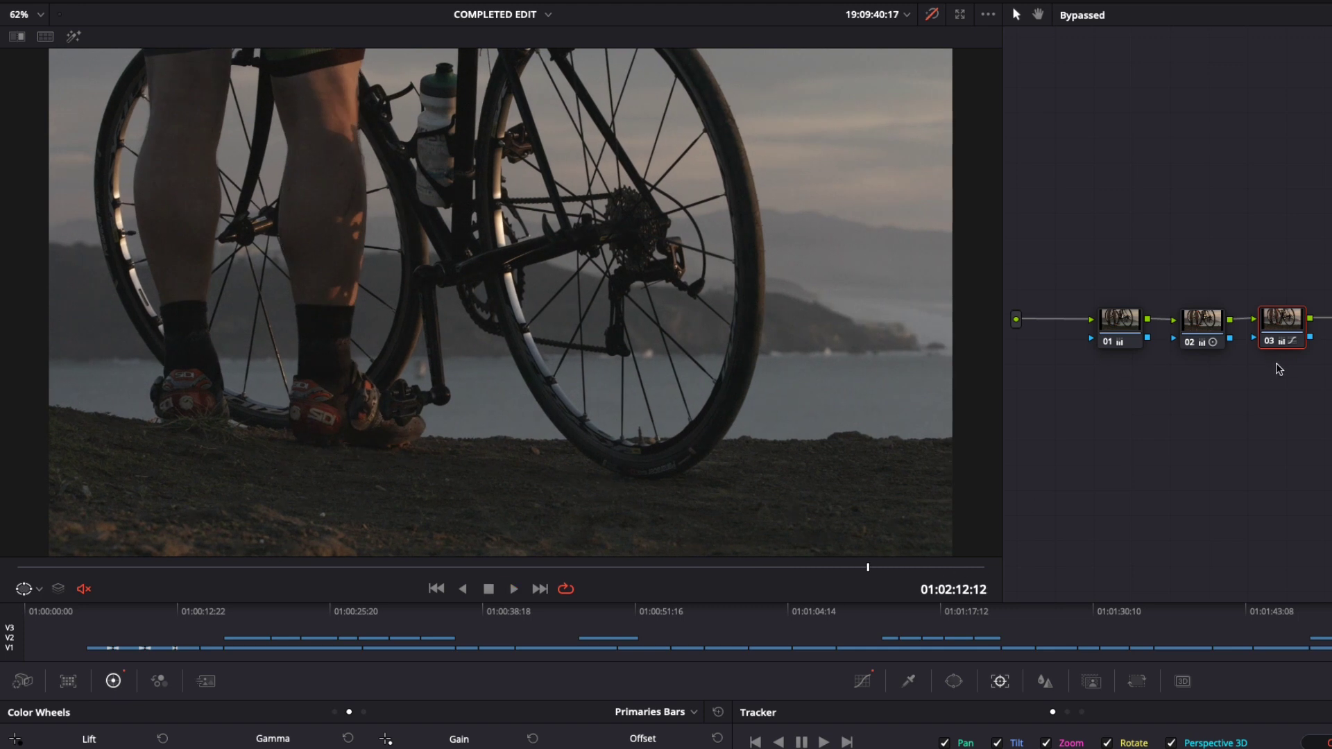
key("shift+d")
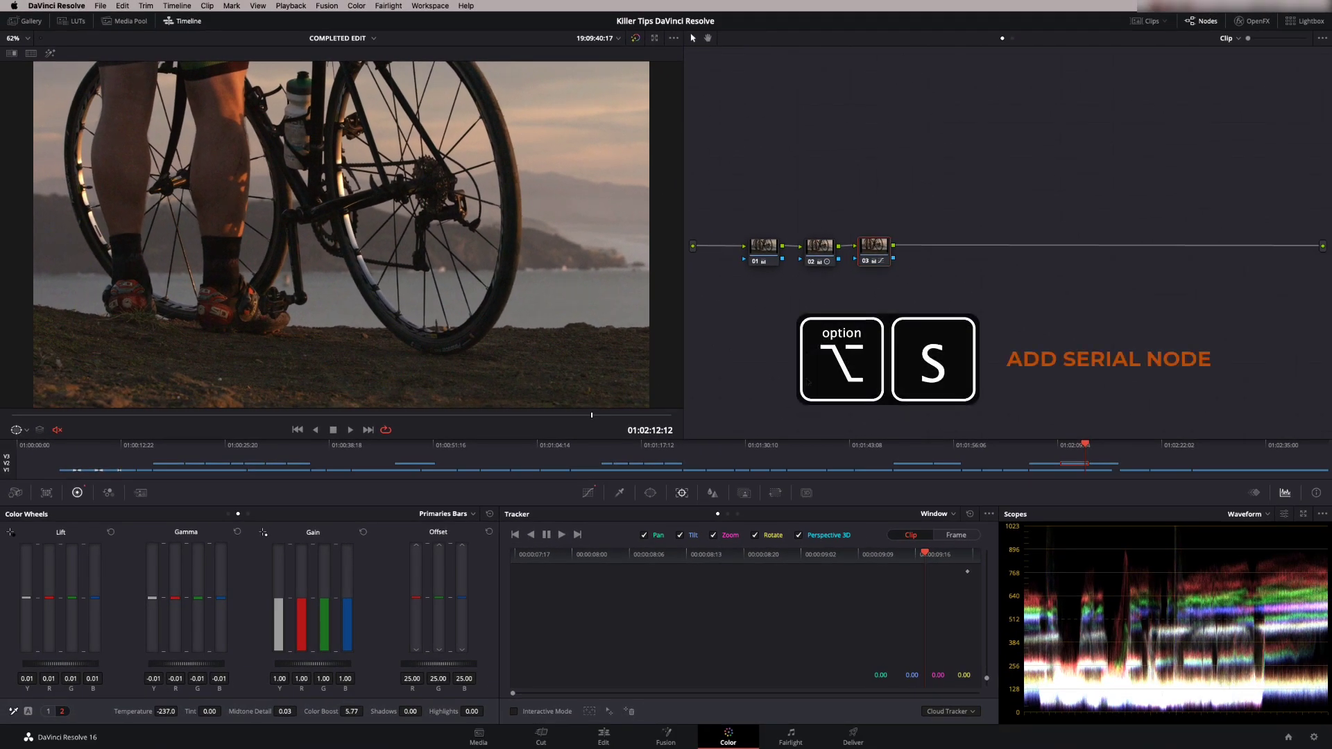
Step: Add serial node 04 after node 03 and show the ResolveFX Light effects in the OpenFX library
key("alt+s")
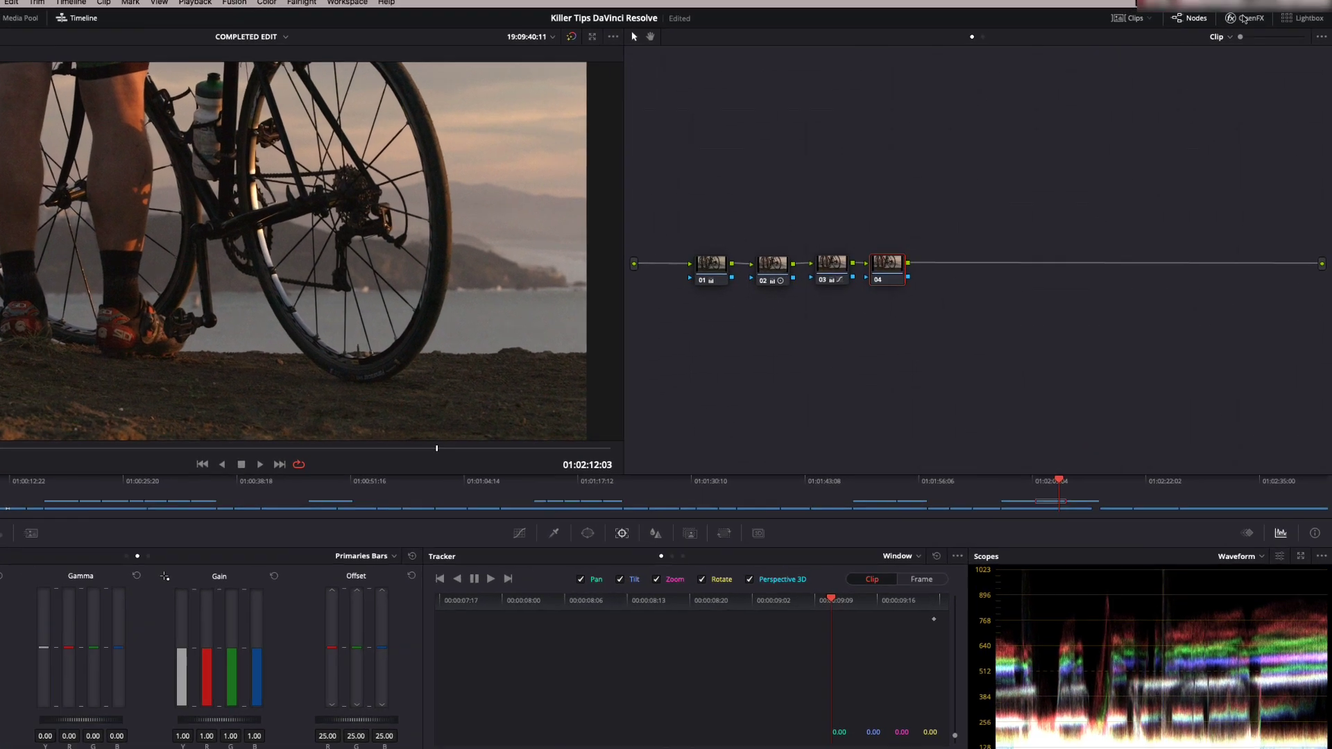
left_click(1253, 21)
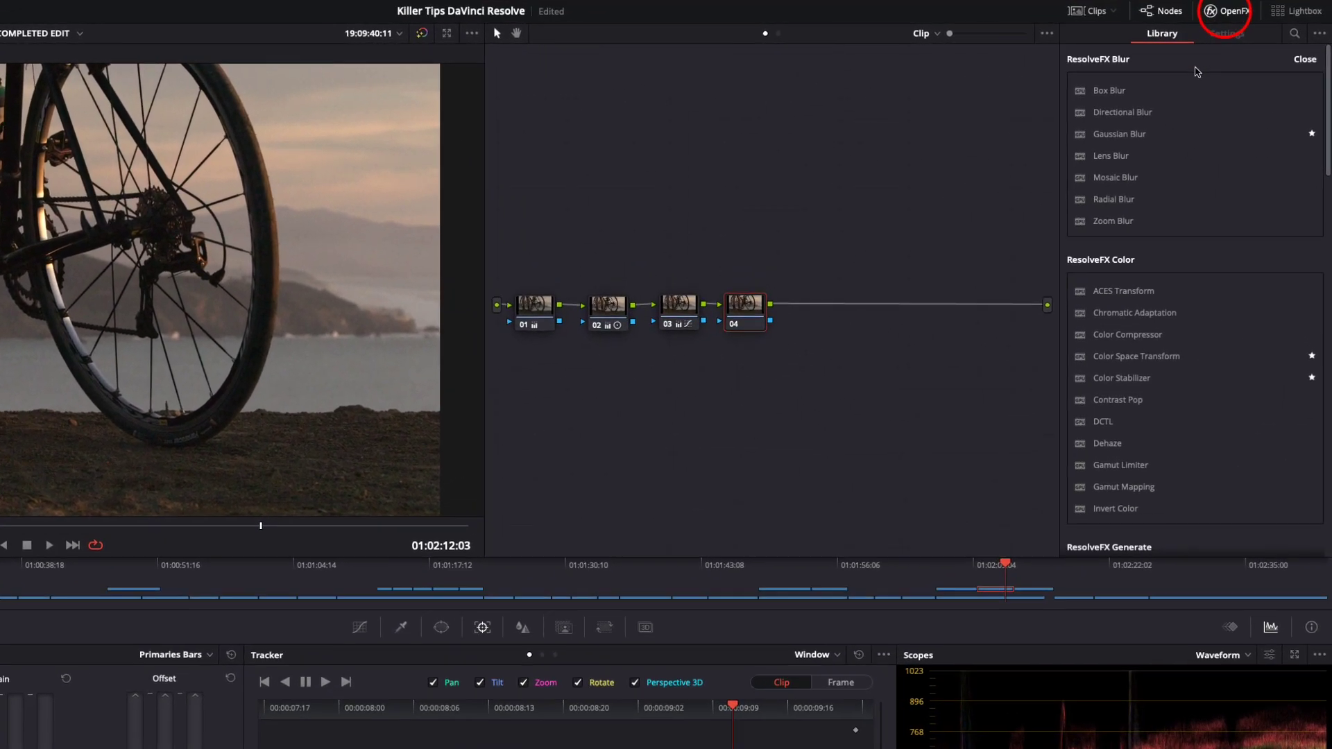
left_click_drag(1321, 108, 1324, 118)
scroll(1062, 183, "down", 10)
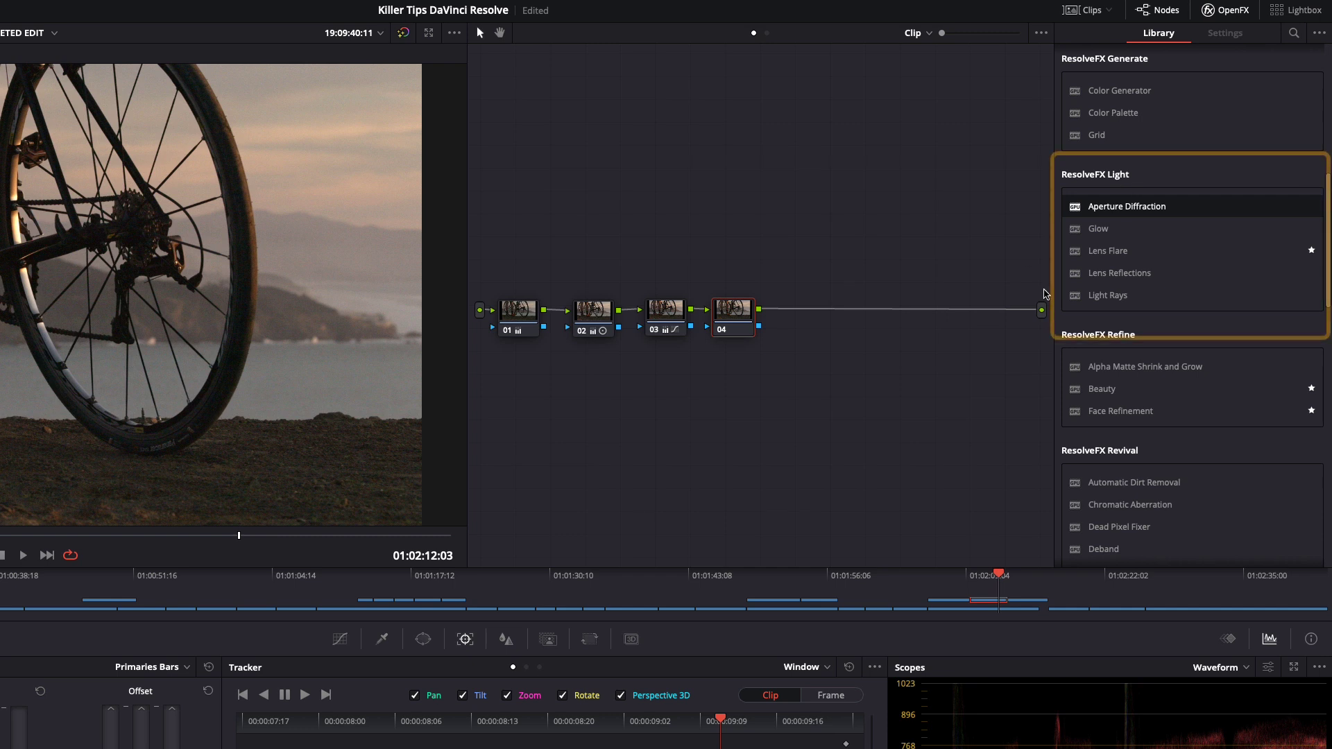
left_click(1105, 231)
left_click(1108, 251)
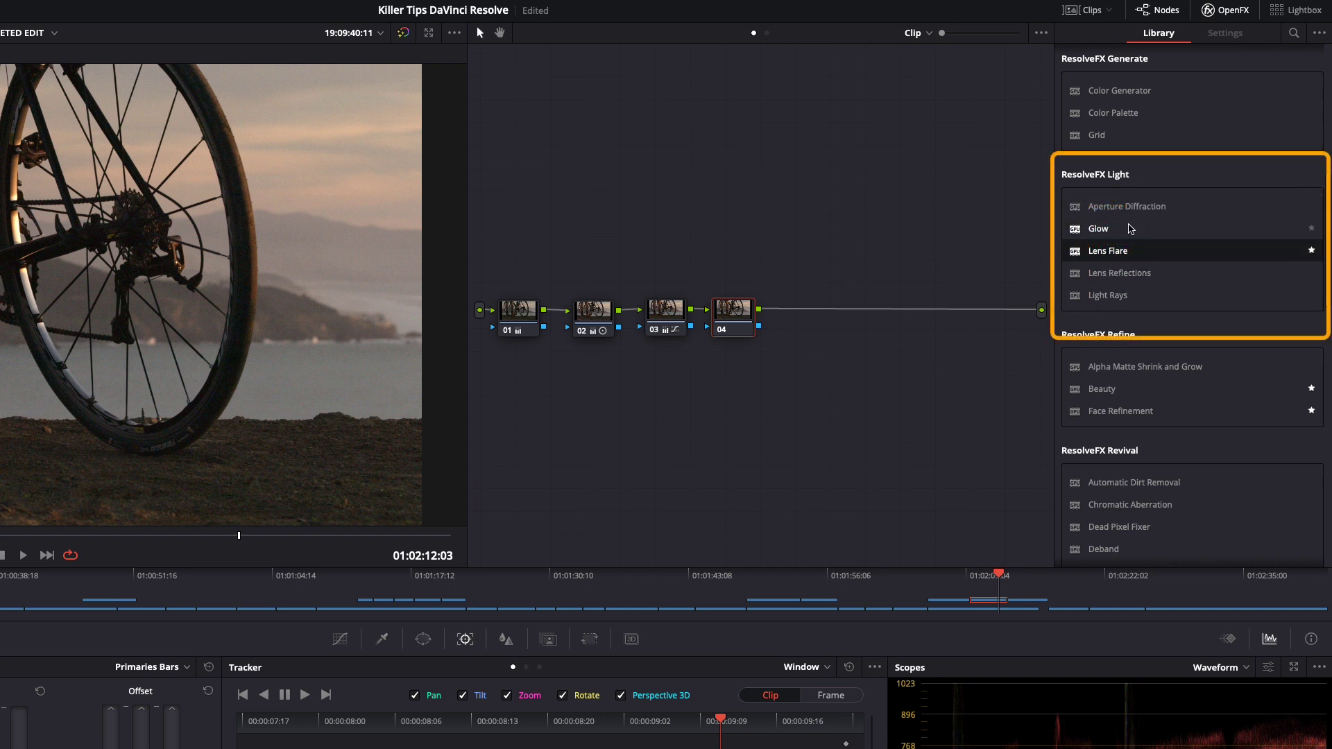
Step: Apply Aperture Diffraction to node 04 and preview it from the start of the clip
left_click_drag(1128, 207, 734, 312)
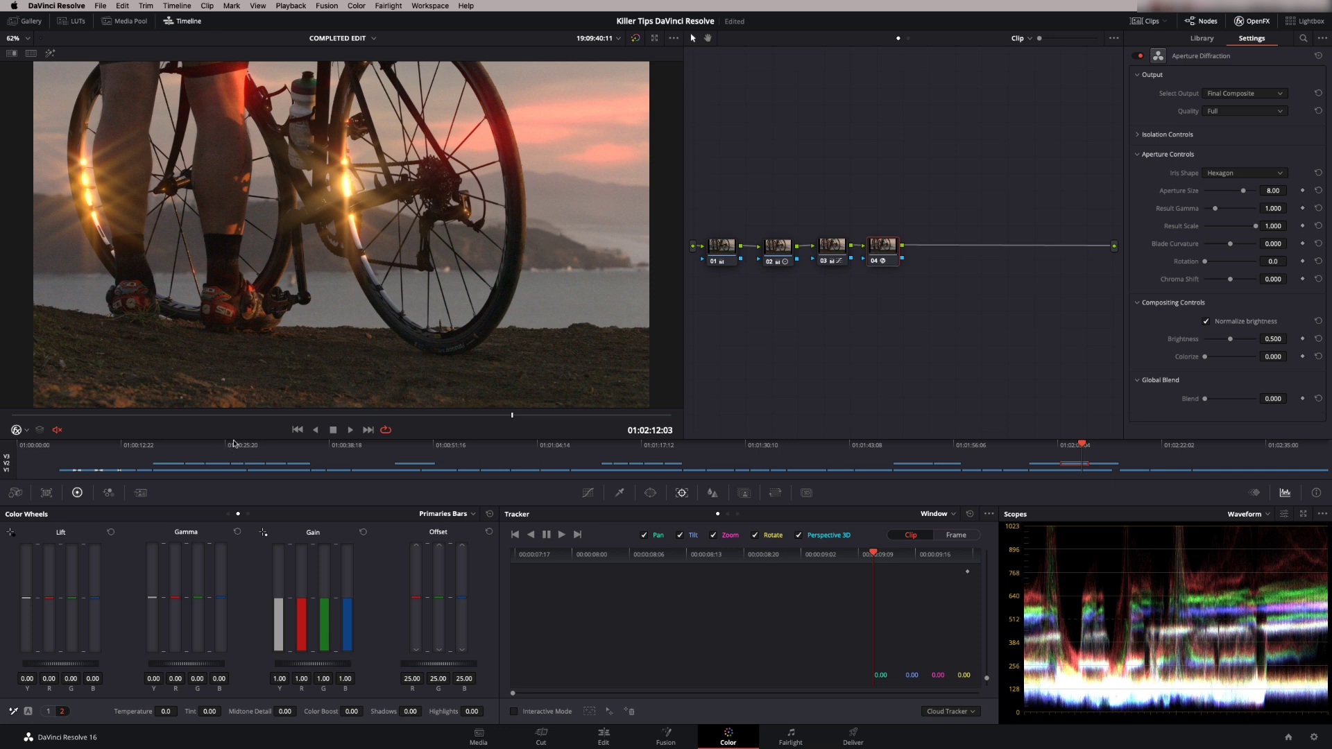
left_click_drag(234, 415, 12, 415)
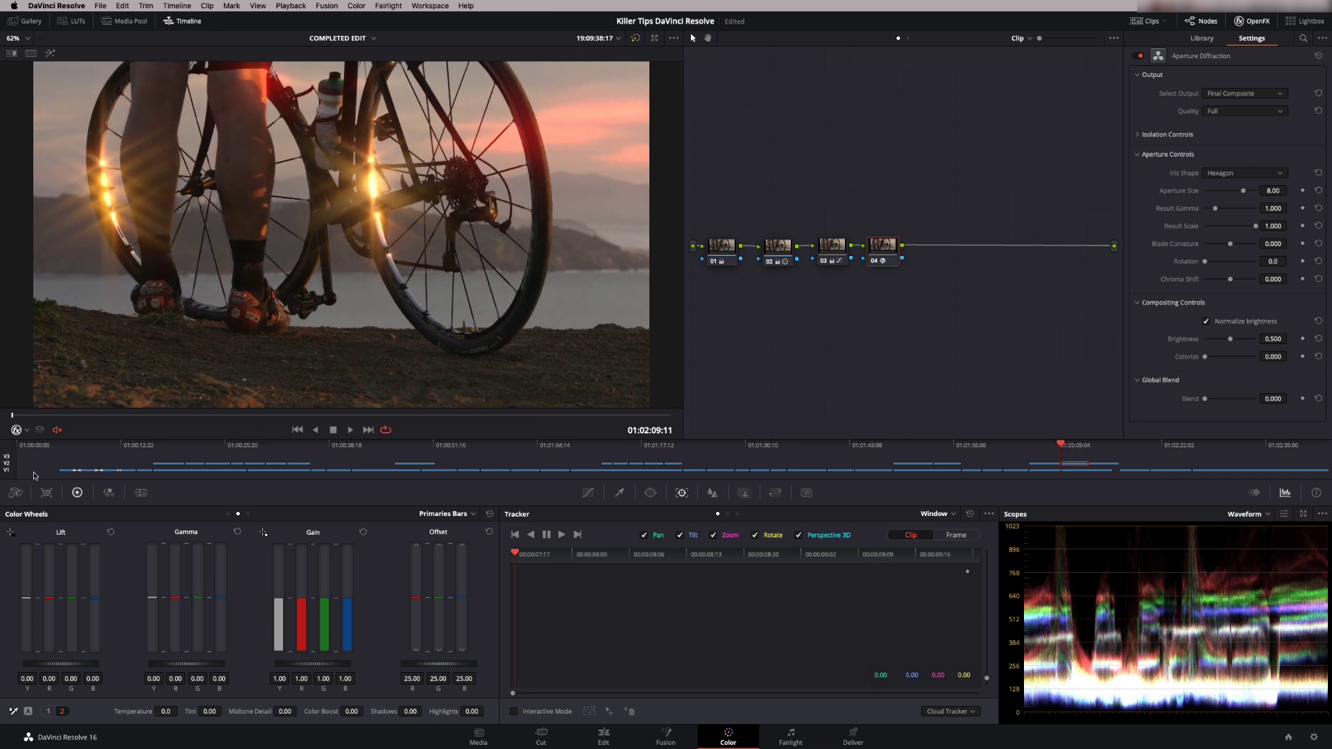
key("space")
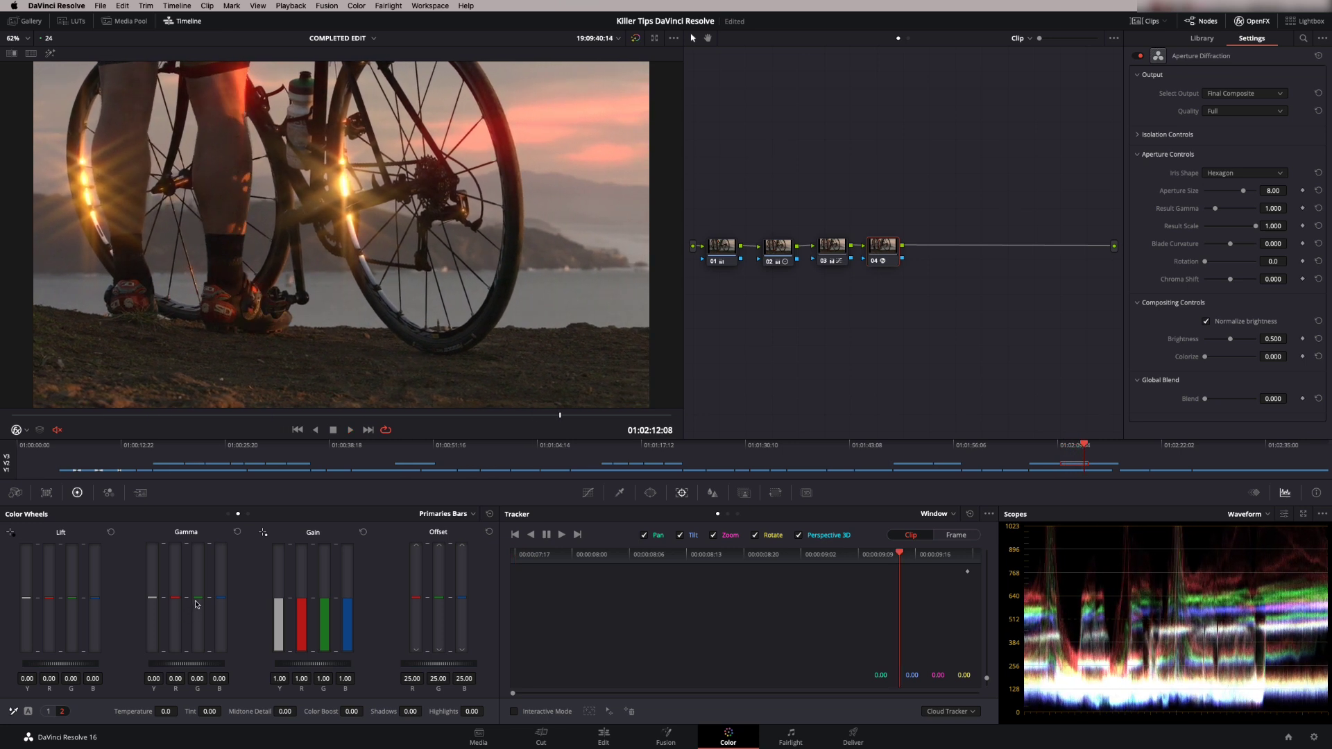
left_click(342, 416)
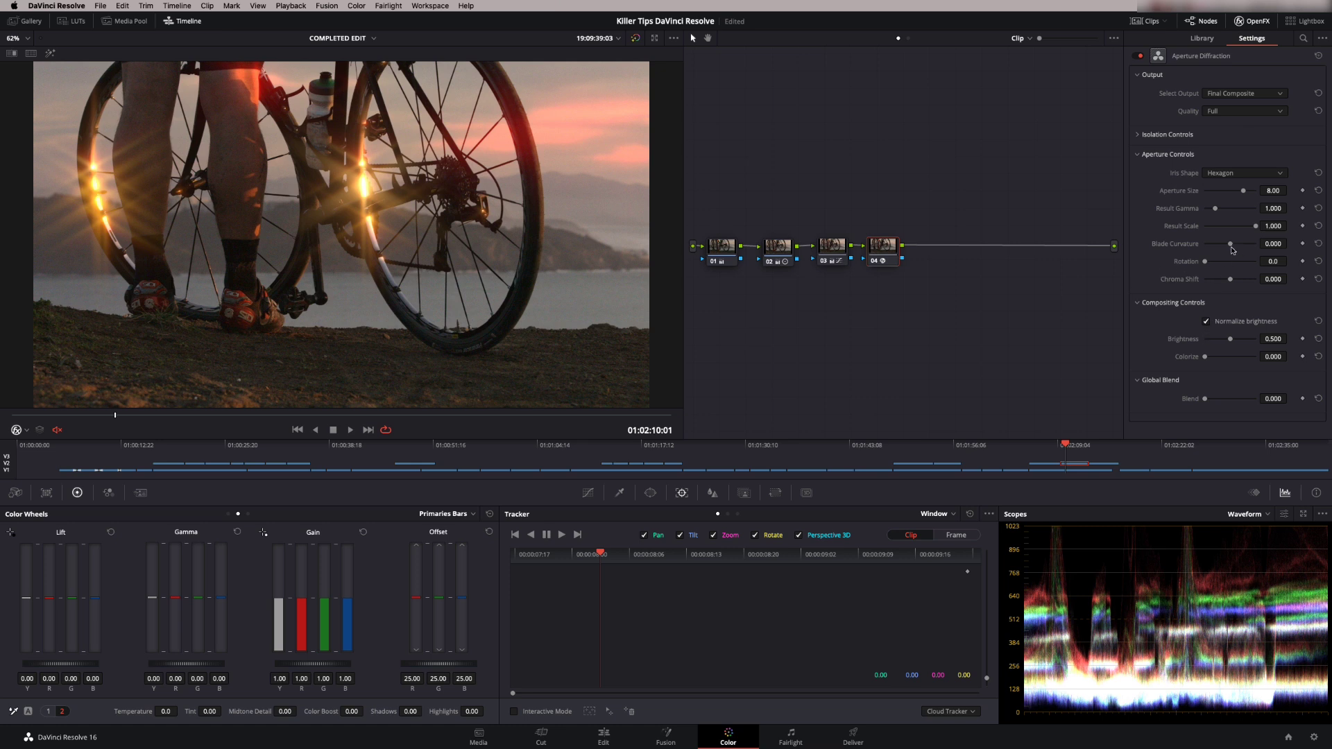
Step: Set Blade Curvature to -0.694 and lower Brightness to about 0.13, comparing node 04 on and off
left_click_drag(1231, 244, 1212, 251)
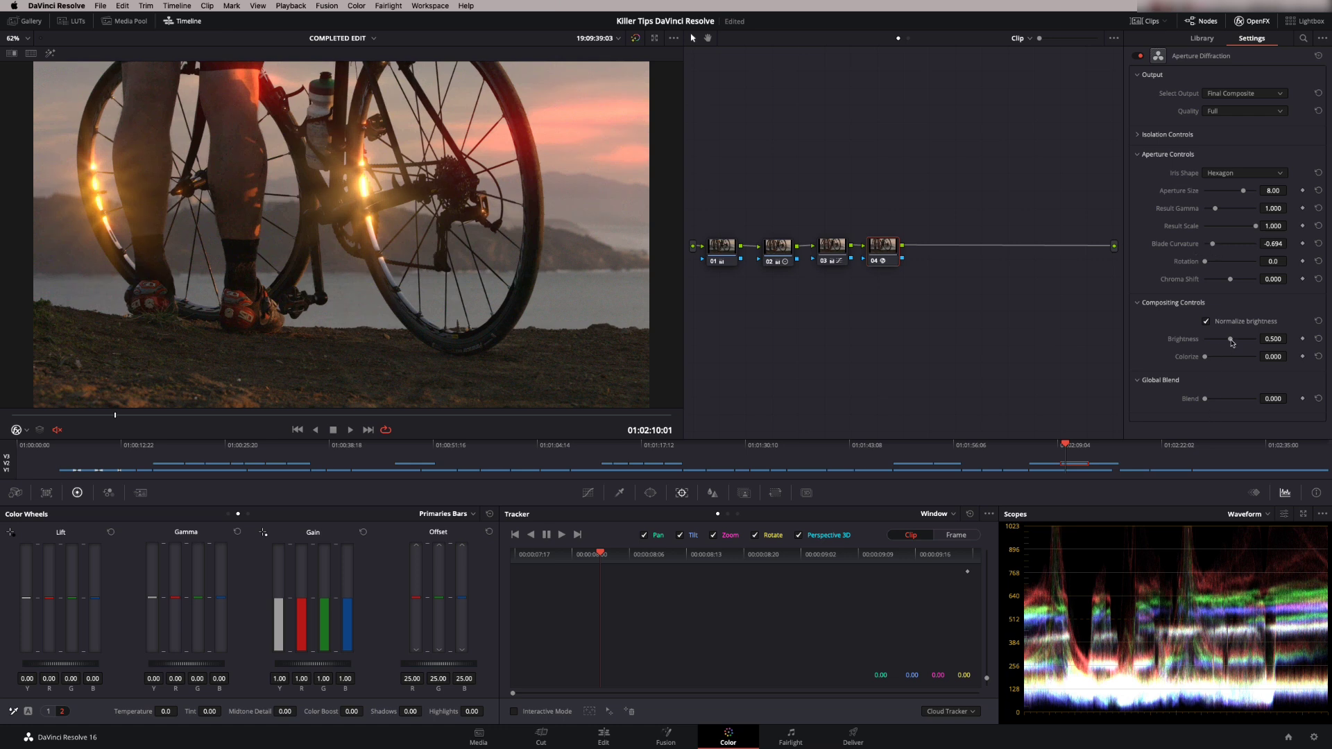
left_click_drag(1231, 339, 1219, 347)
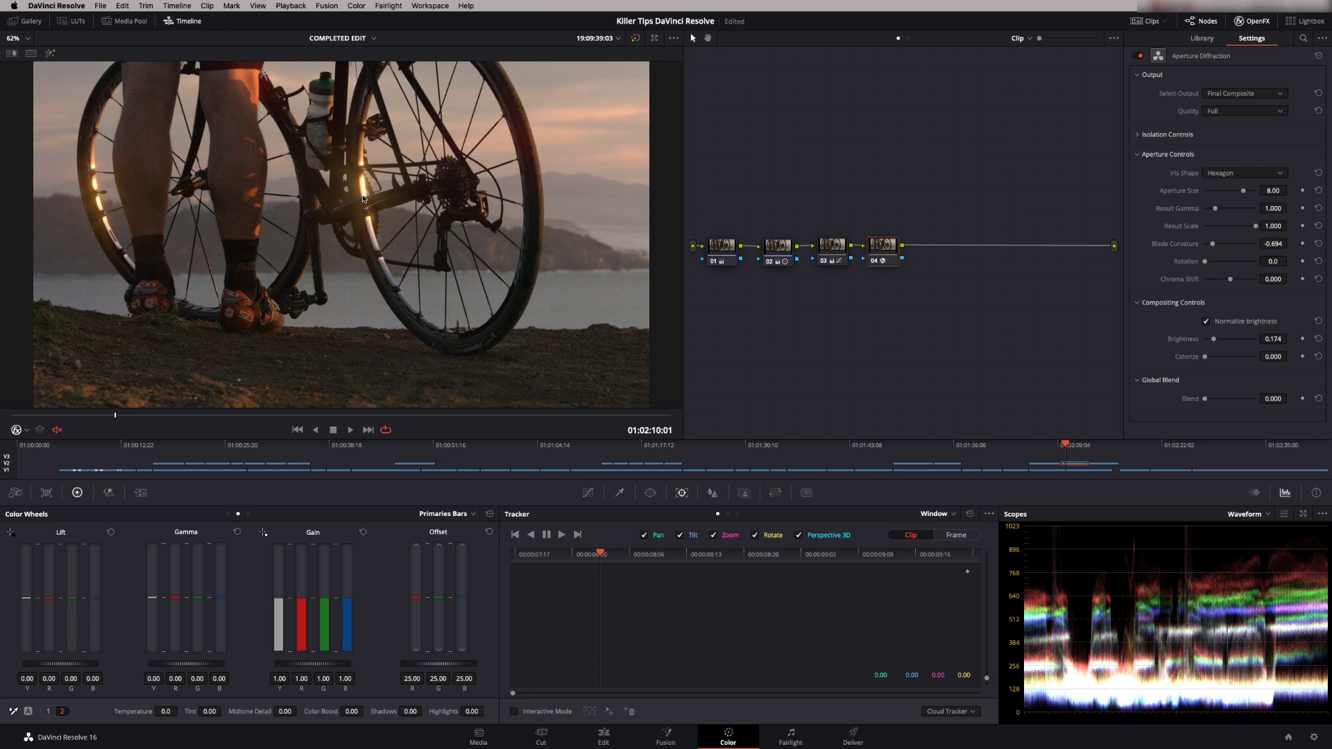
left_click(876, 262)
left_click(876, 262)
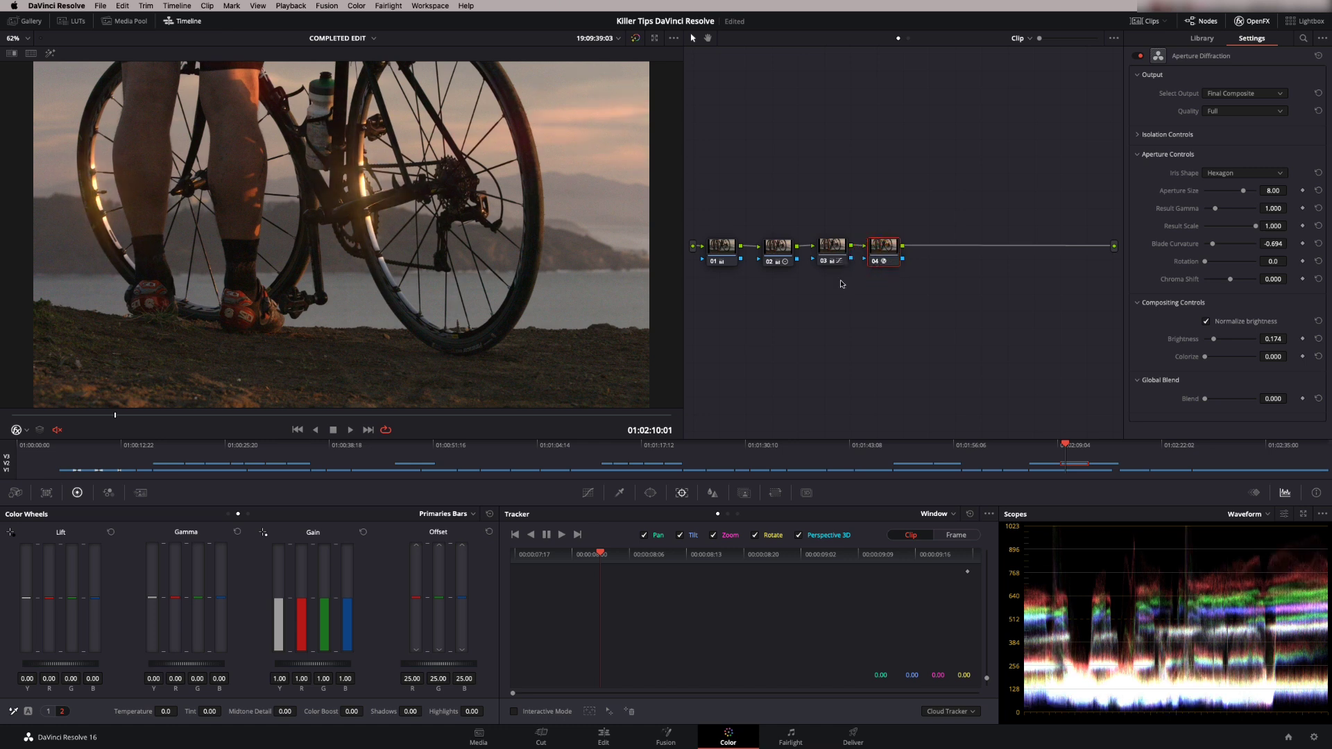
key("space")
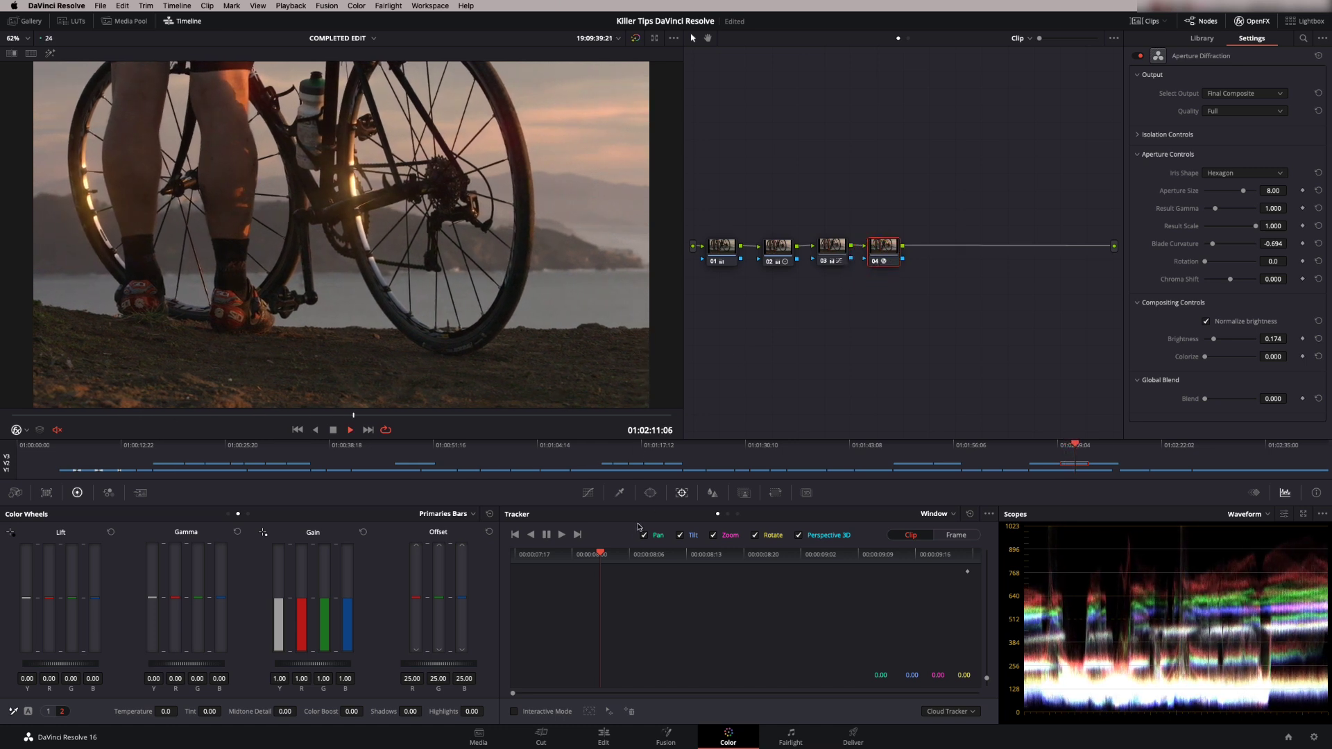
left_click_drag(1274, 341, 1292, 338)
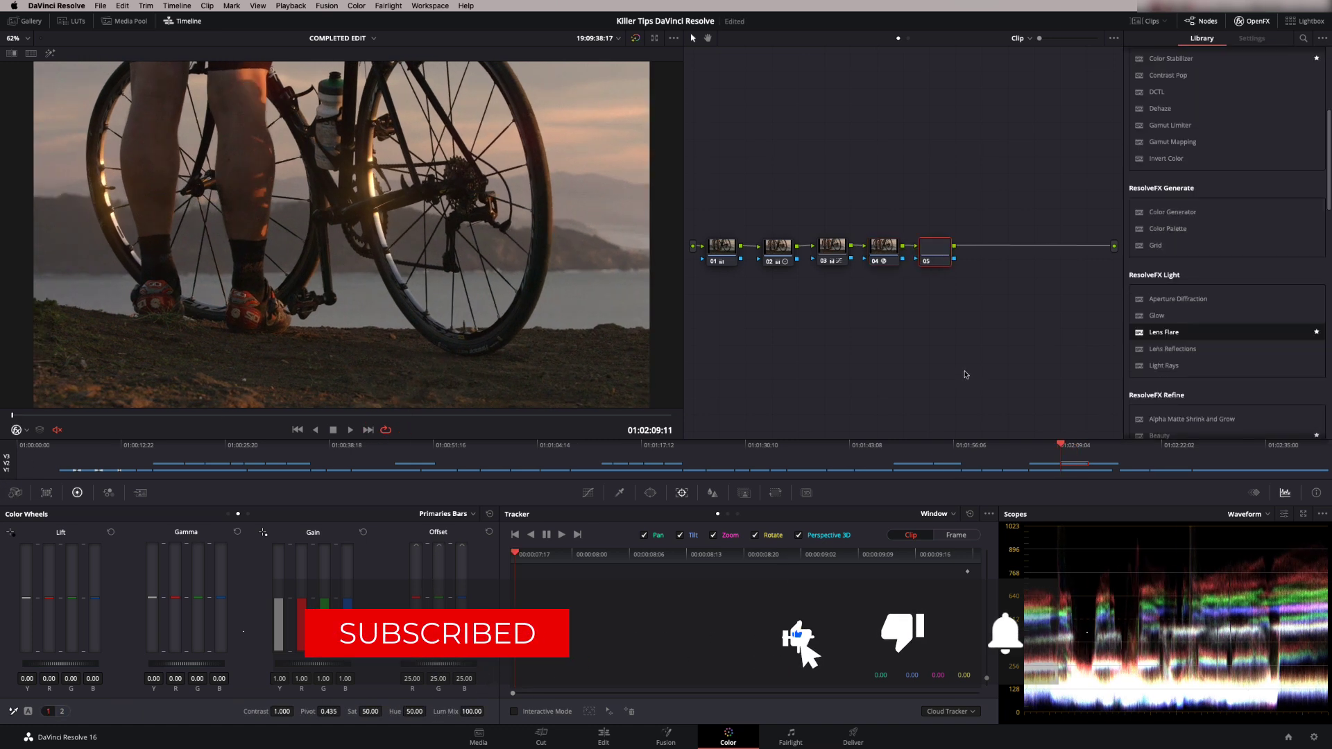
Step: Add a Lens Flare on new node 05 and centre it over the rear wheel's gears
left_click_drag(1157, 335, 914, 320)
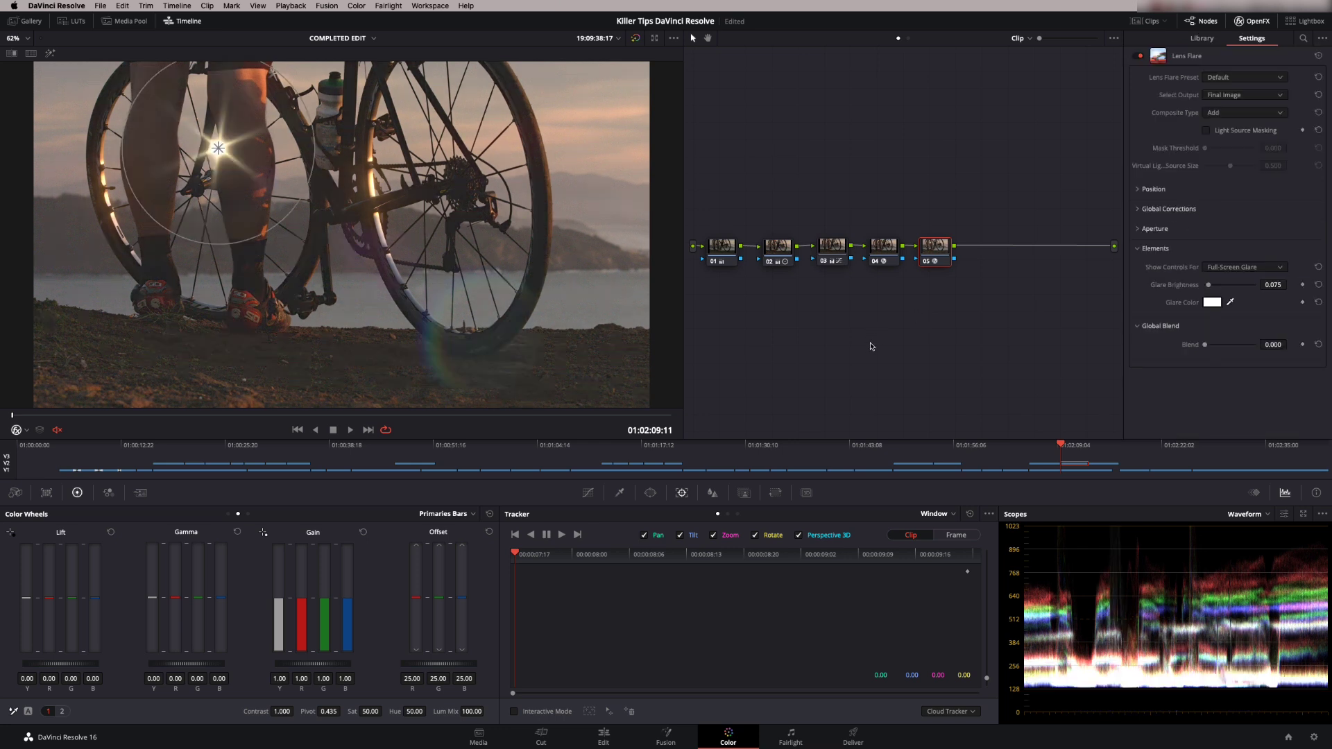
left_click_drag(218, 149, 446, 163)
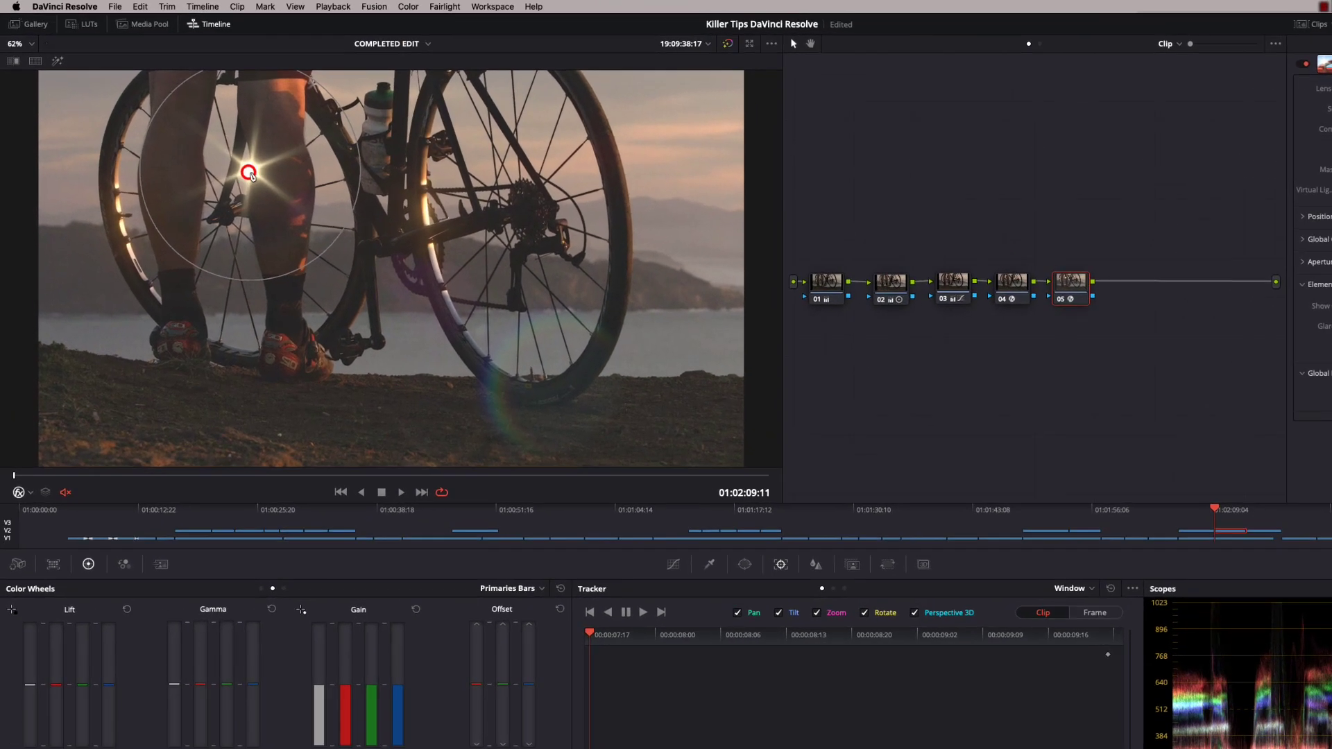
left_click_drag(593, 197, 688, 234)
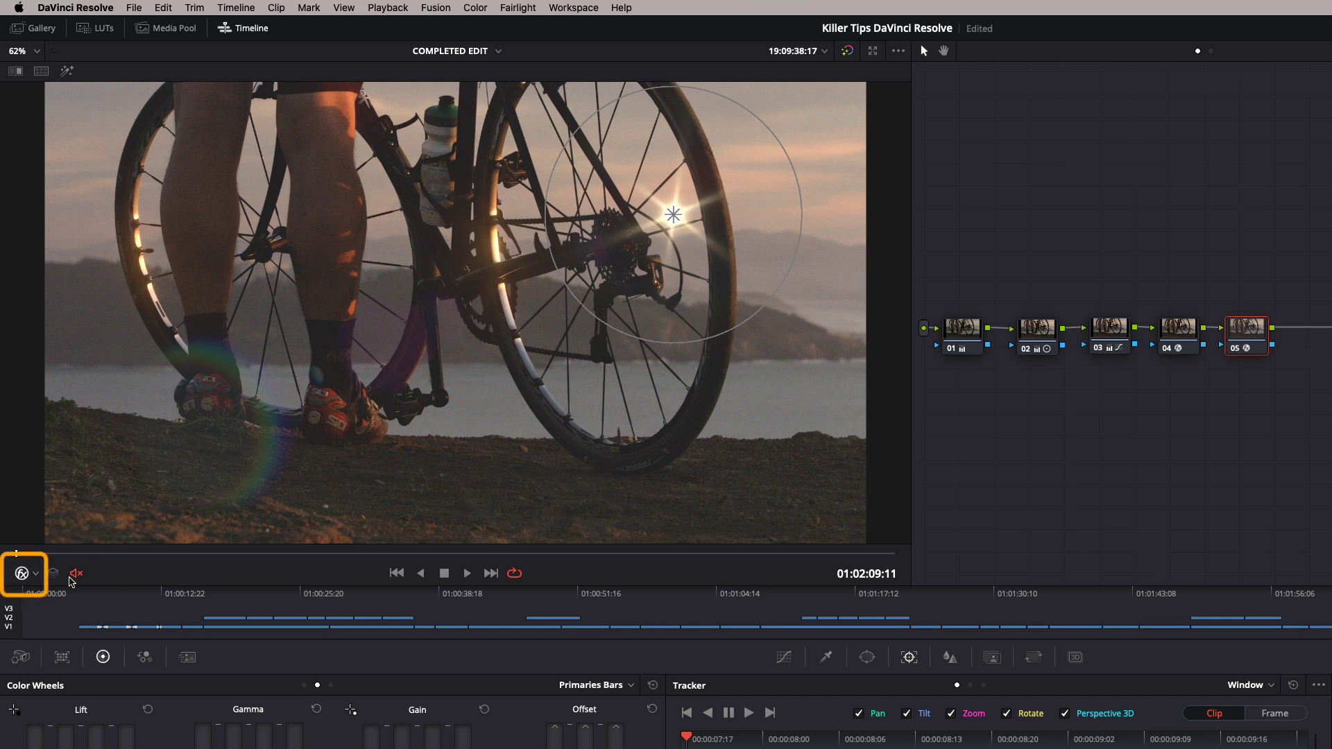
Step: Shrink the circle around the flare and preview the clip
left_click(36, 576)
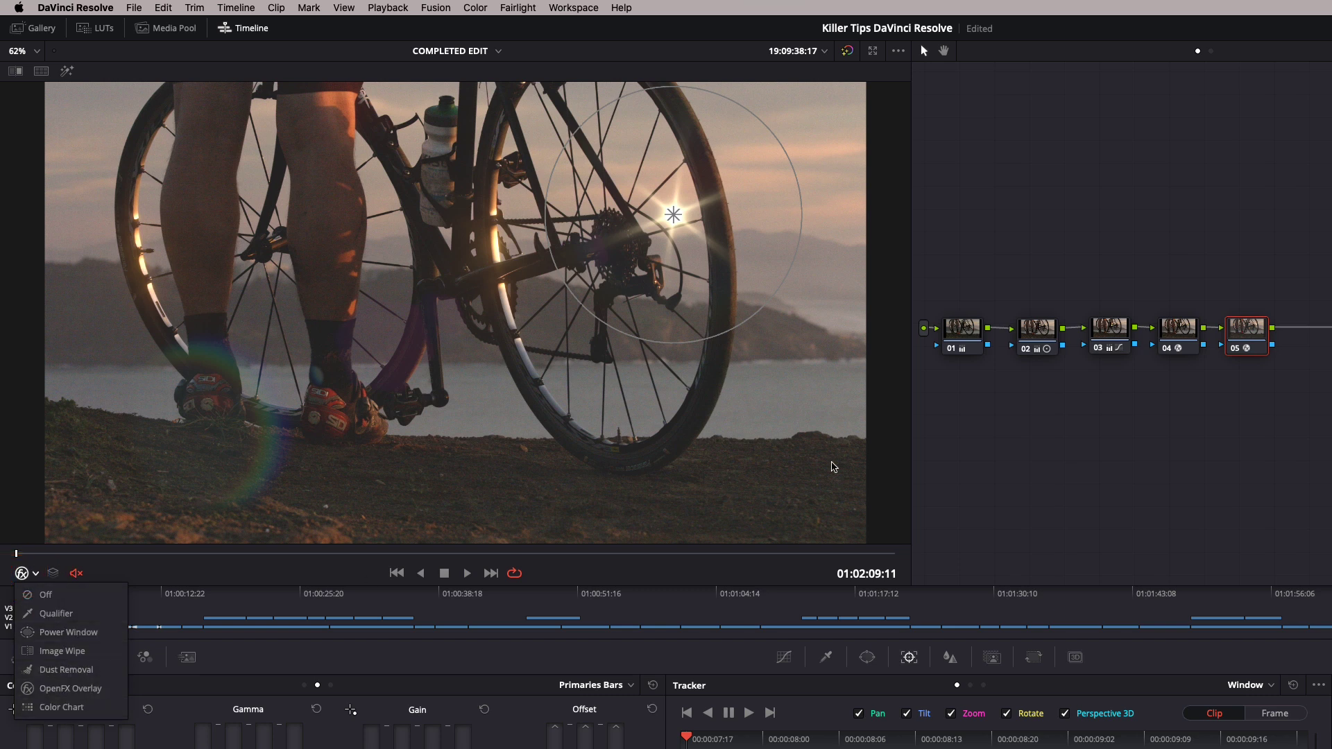
left_click(1012, 465)
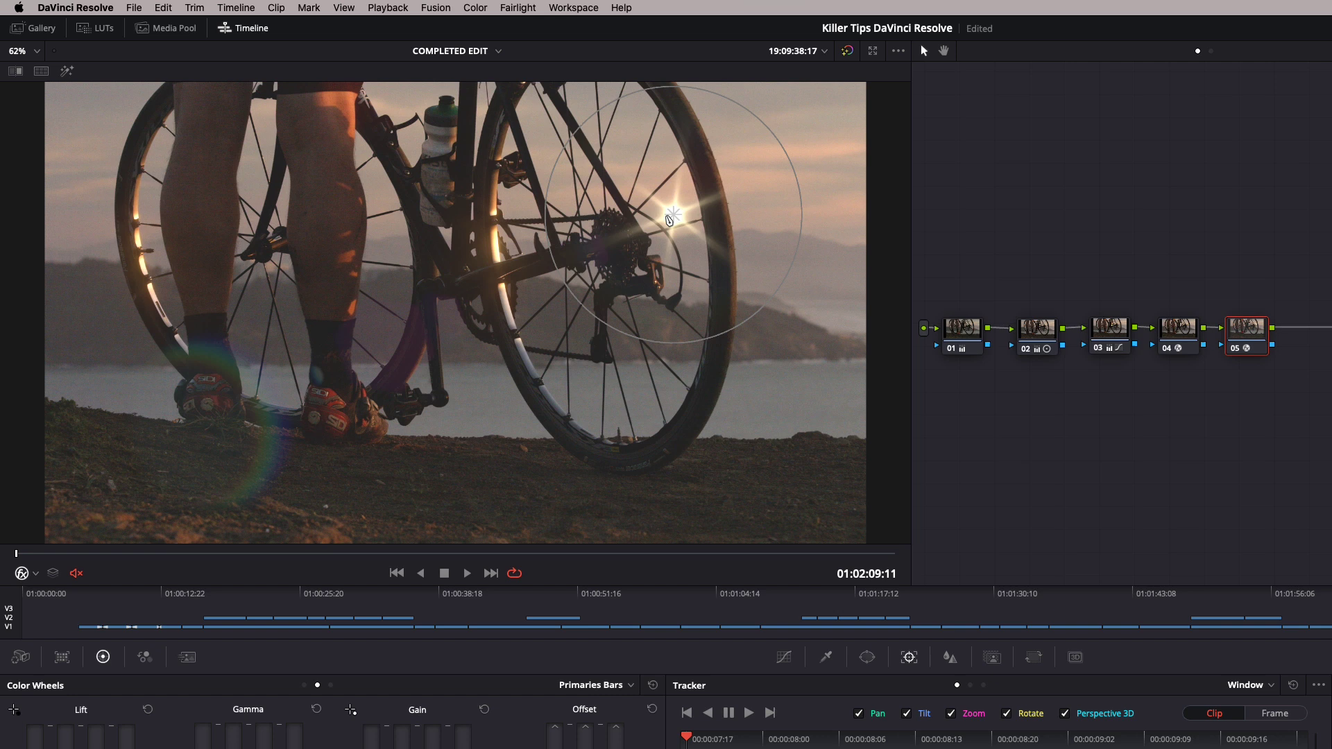
left_click_drag(767, 135, 791, 155)
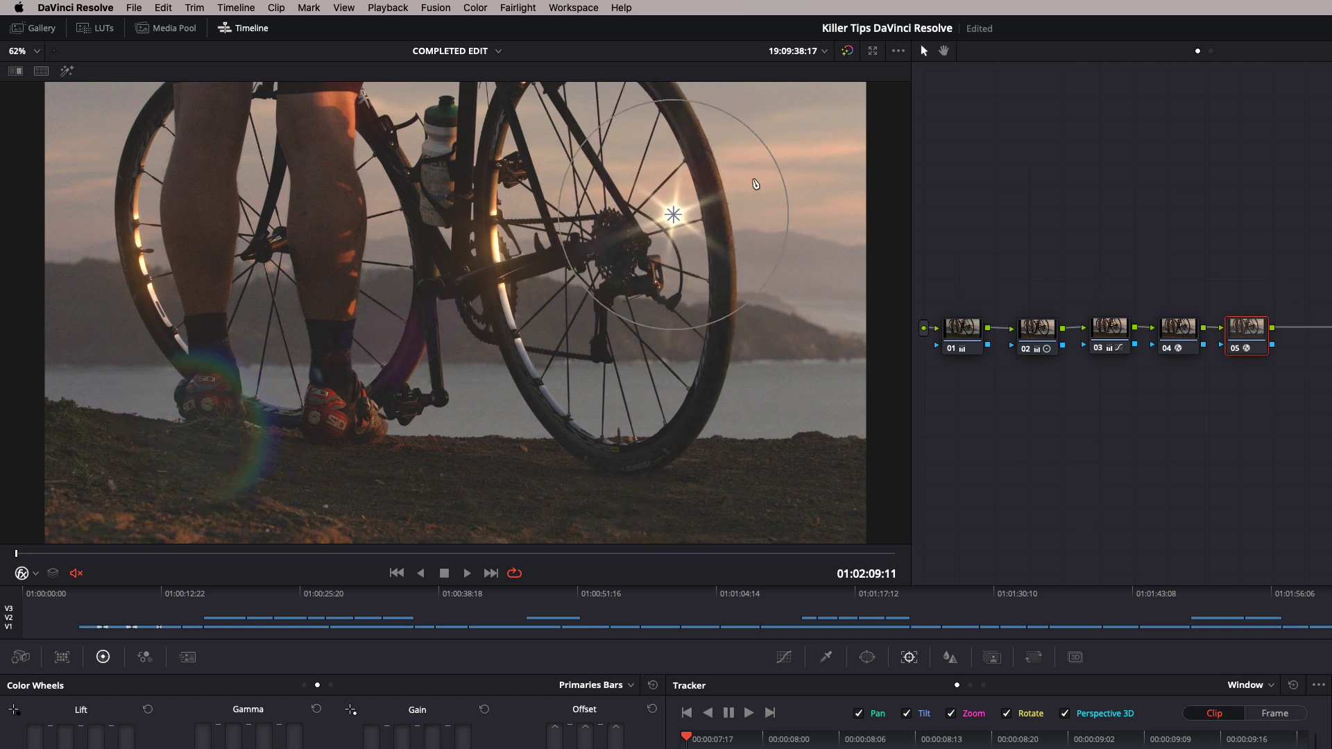
left_click(442, 555)
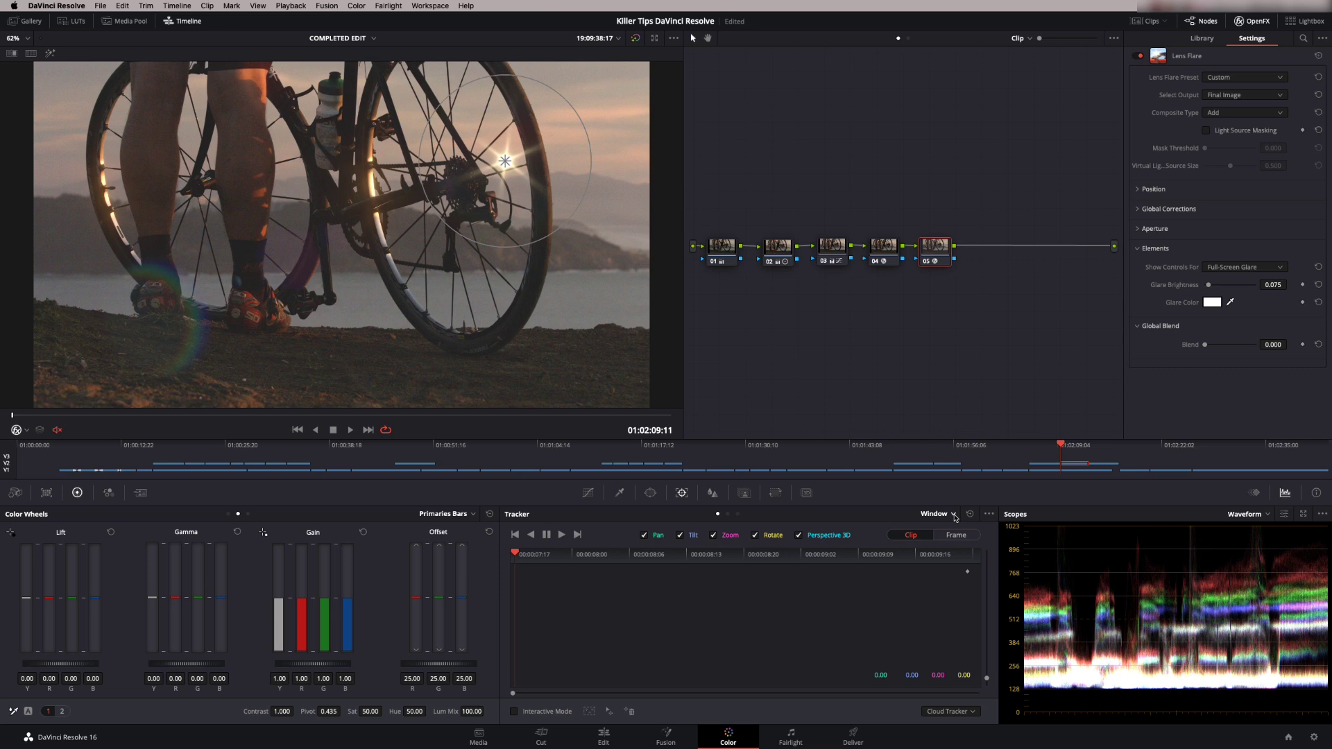
Step: Set the tracker to FX and place a tracking point on the bike's chainring
left_click(955, 515)
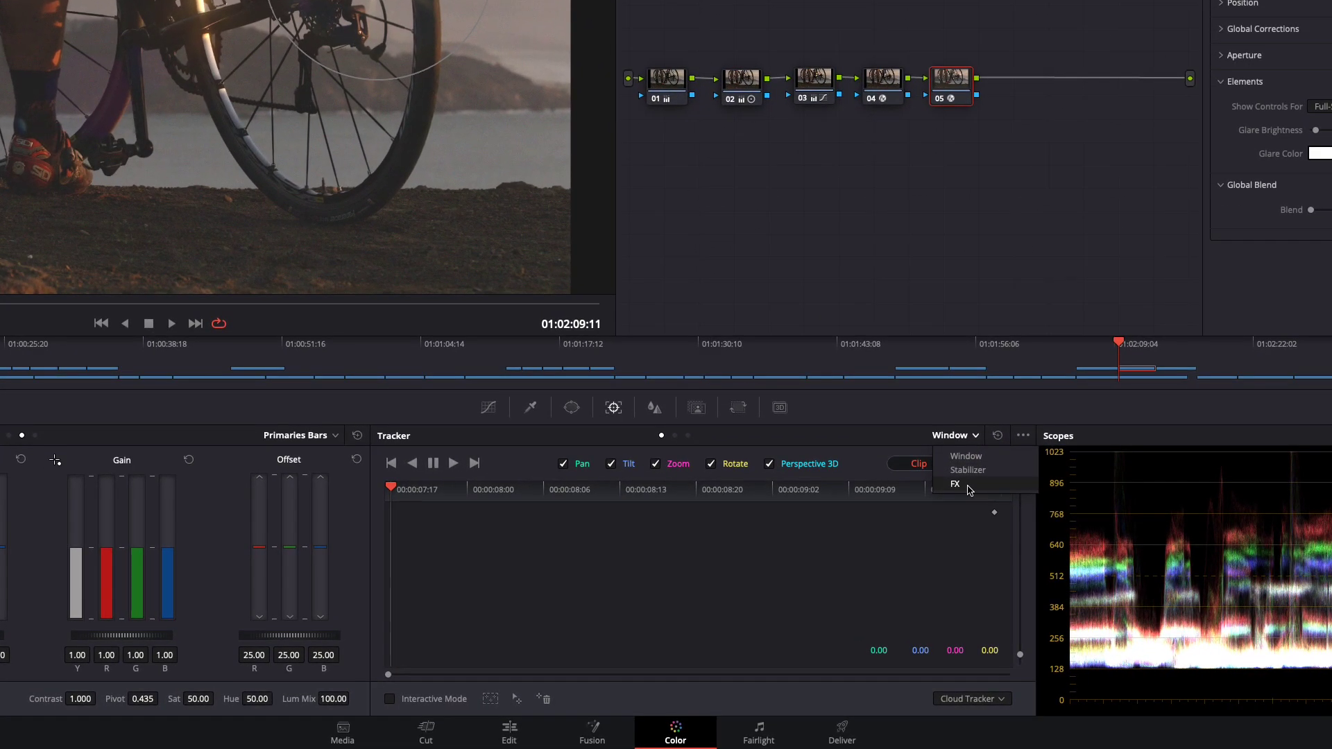
left_click(949, 552)
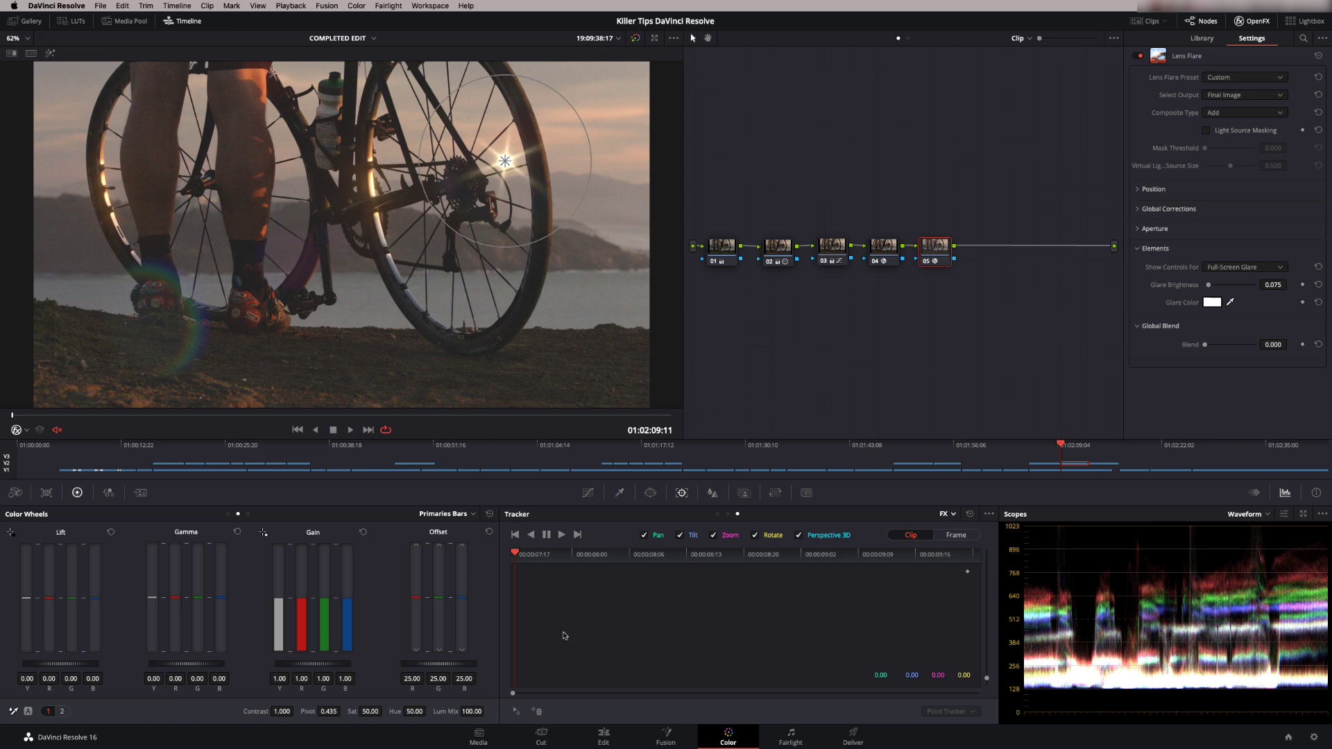
left_click(516, 711)
left_click(341, 235)
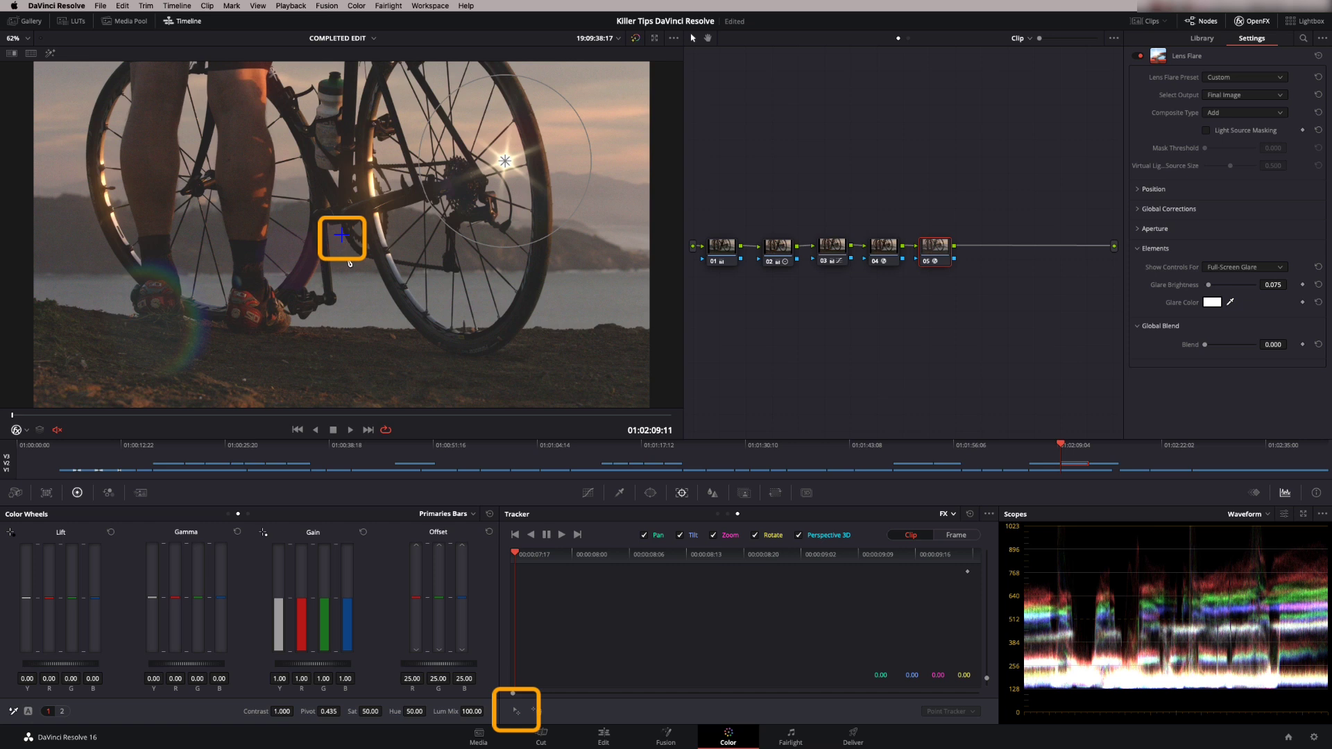
left_click_drag(341, 235, 389, 206)
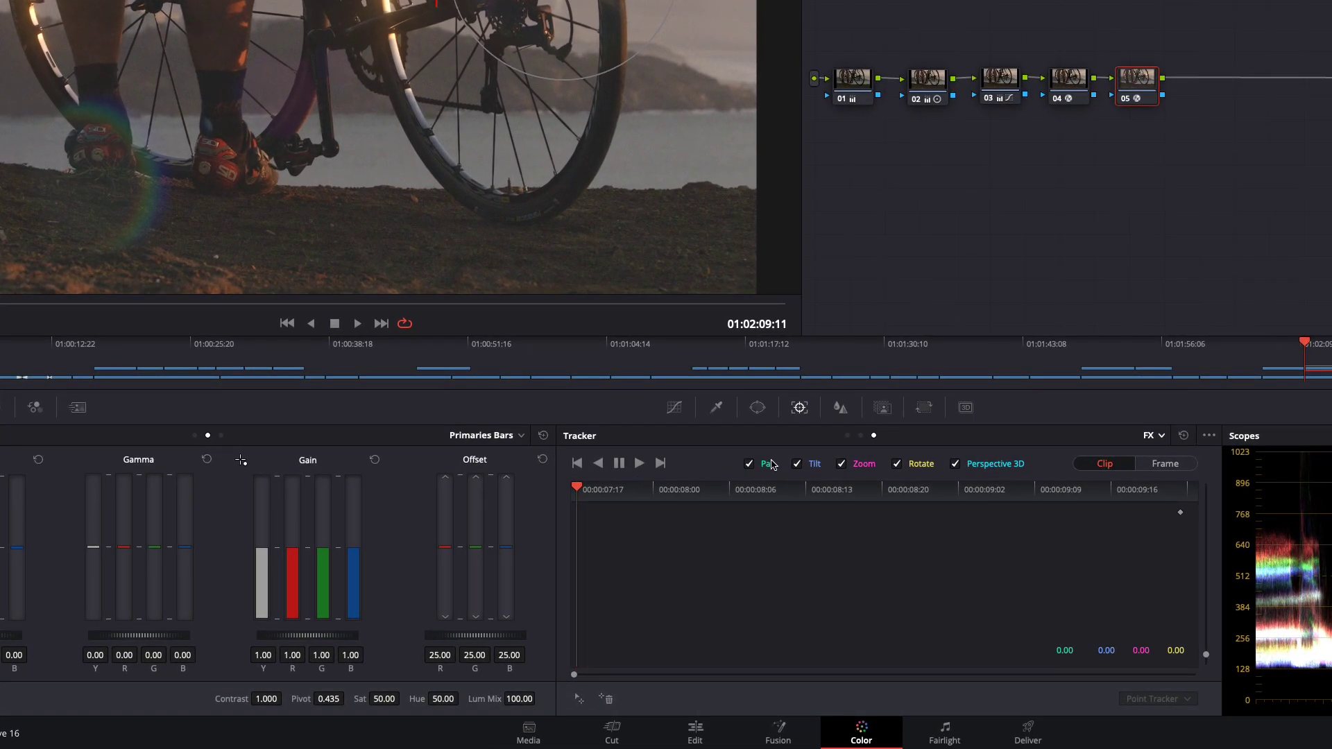
Step: Disable Zoom, Rotate and Perspective 3D, then track the point forward using only pan and tilt
left_click(842, 464)
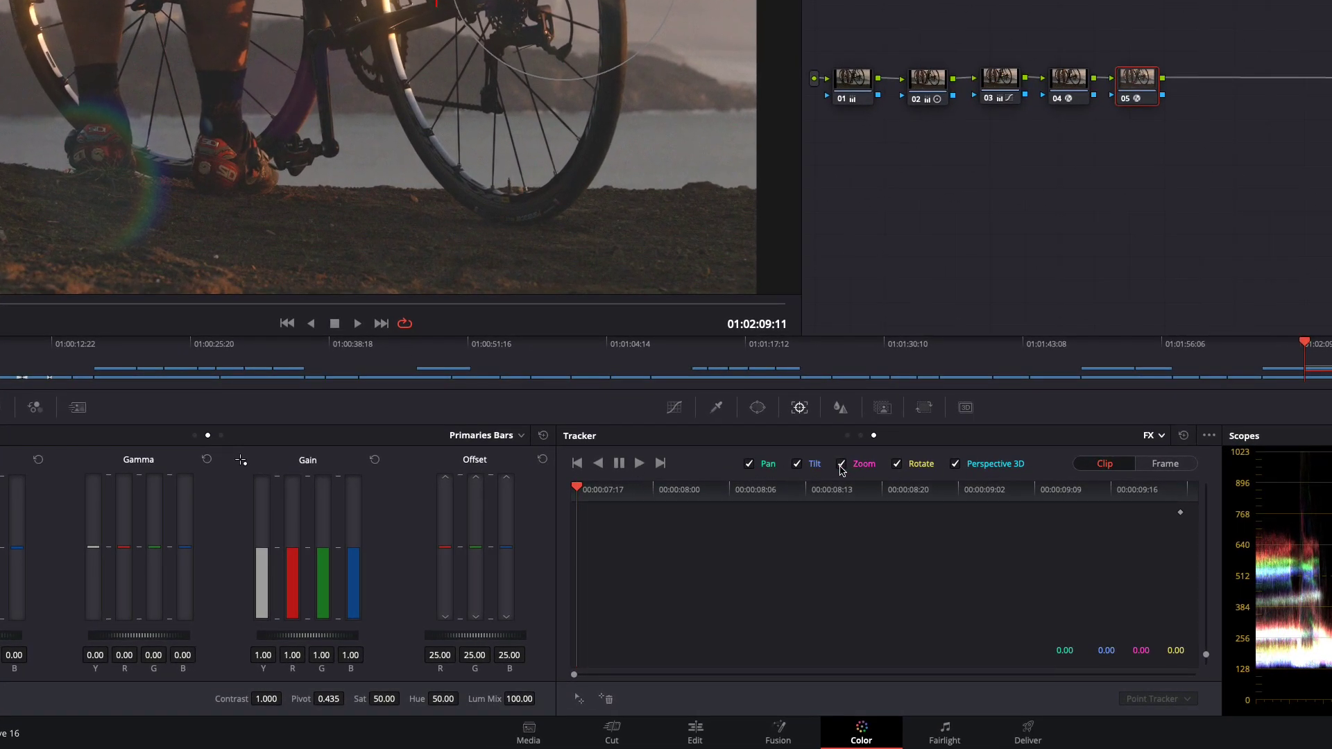
left_click(896, 464)
left_click(955, 464)
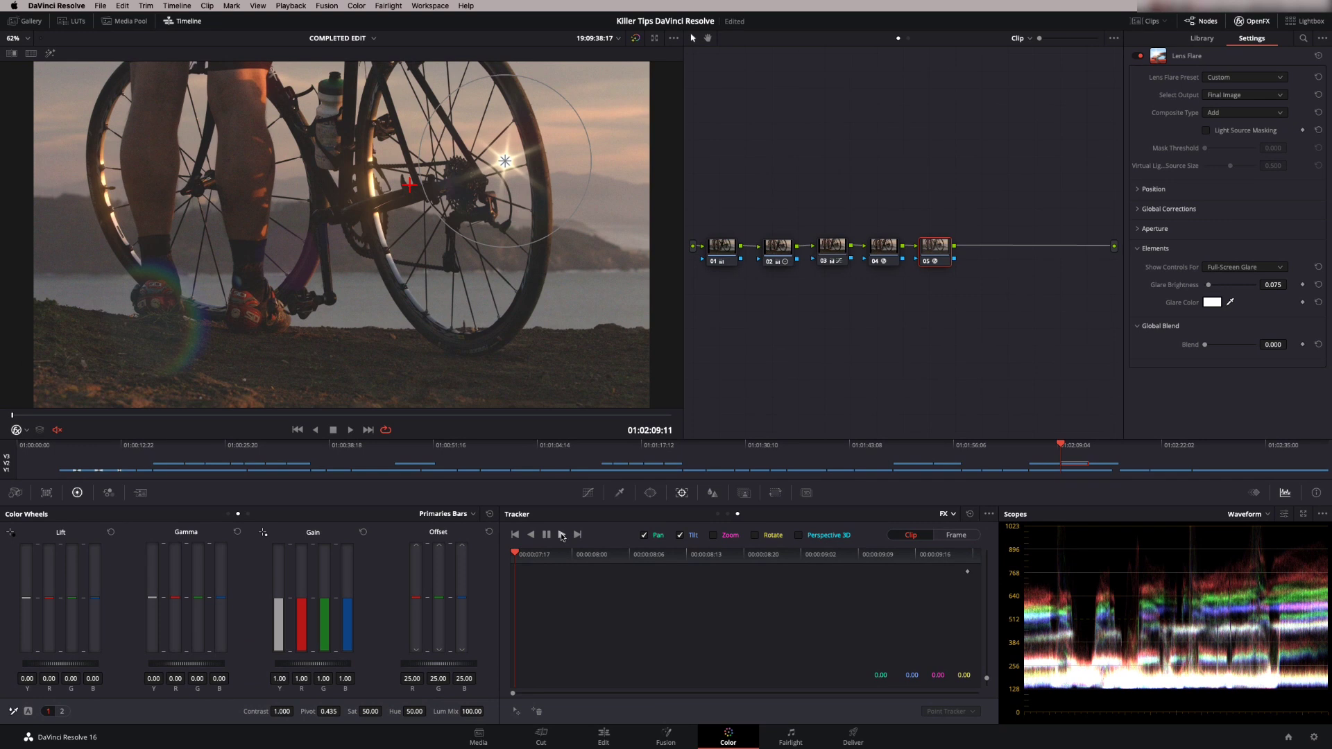
left_click(562, 535)
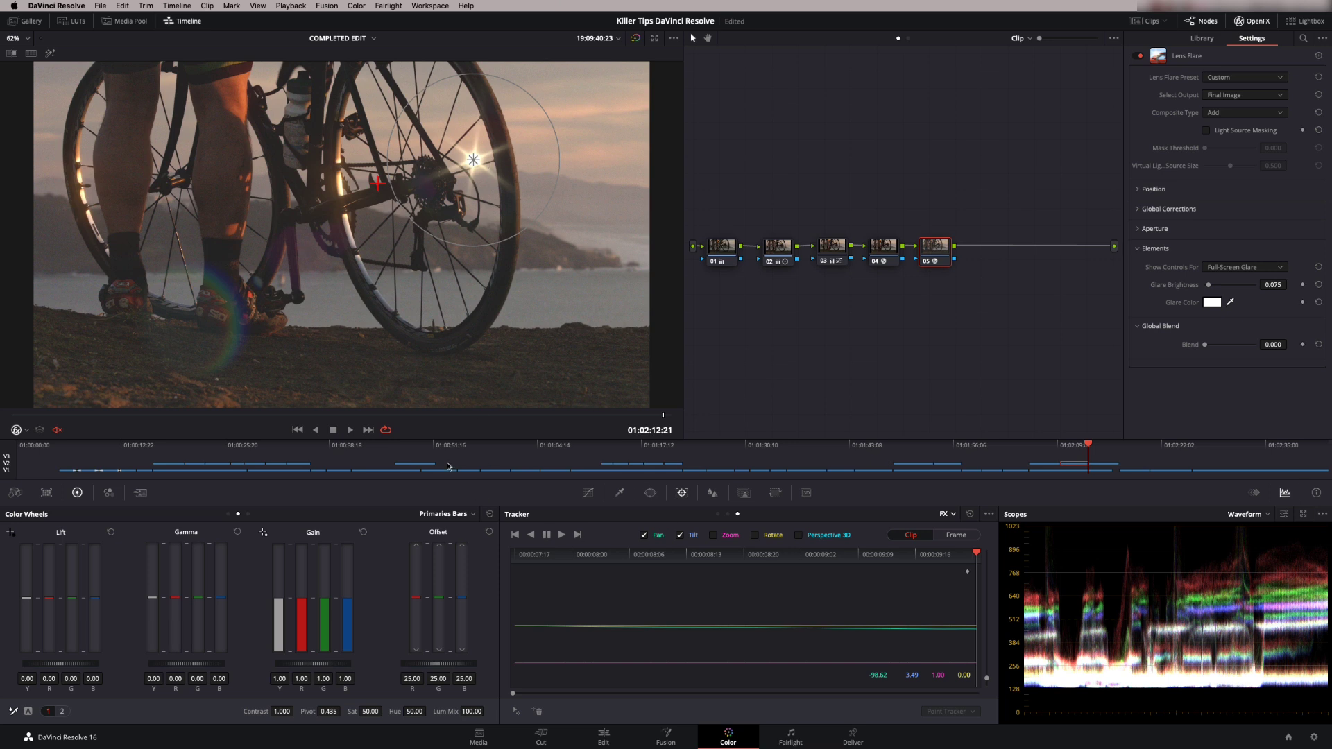
Step: Play back to check the track, then lower the Full-Screen Glare brightness
left_click(410, 417)
key("space")
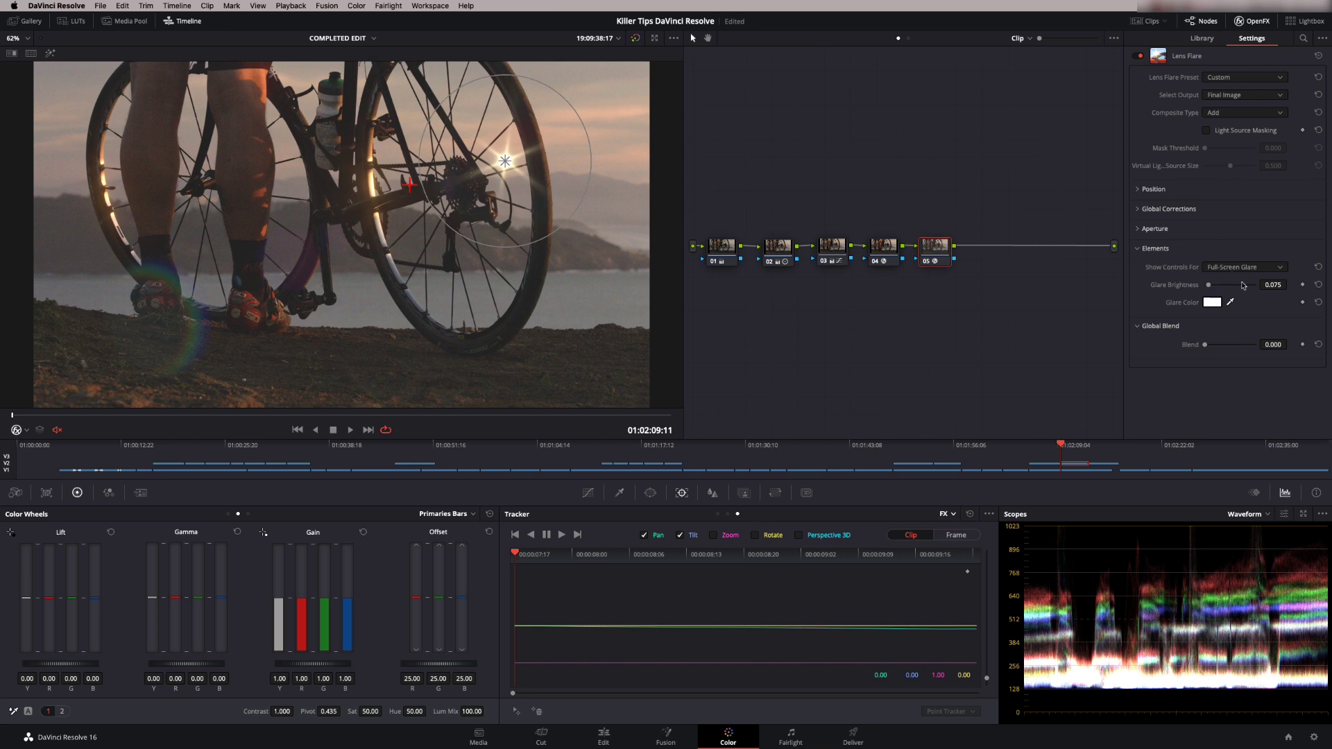
left_click(1279, 272)
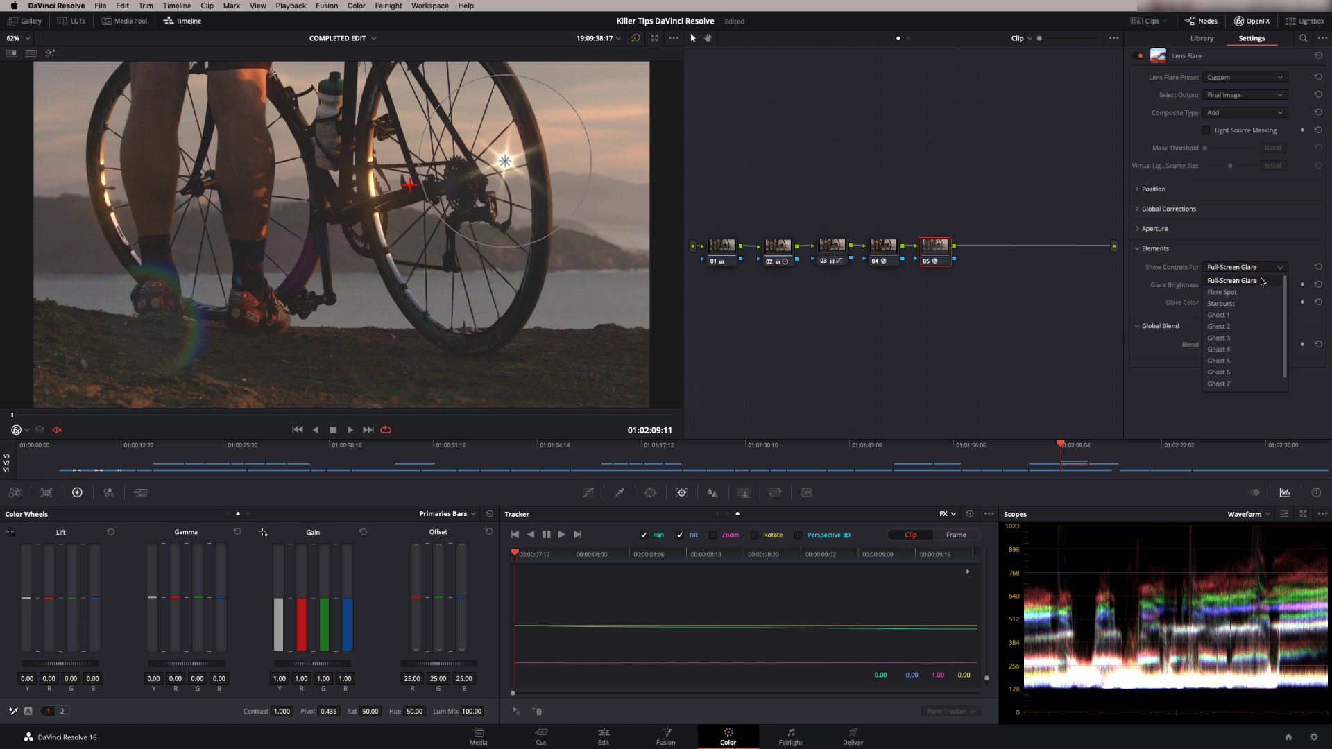
left_click(1267, 272)
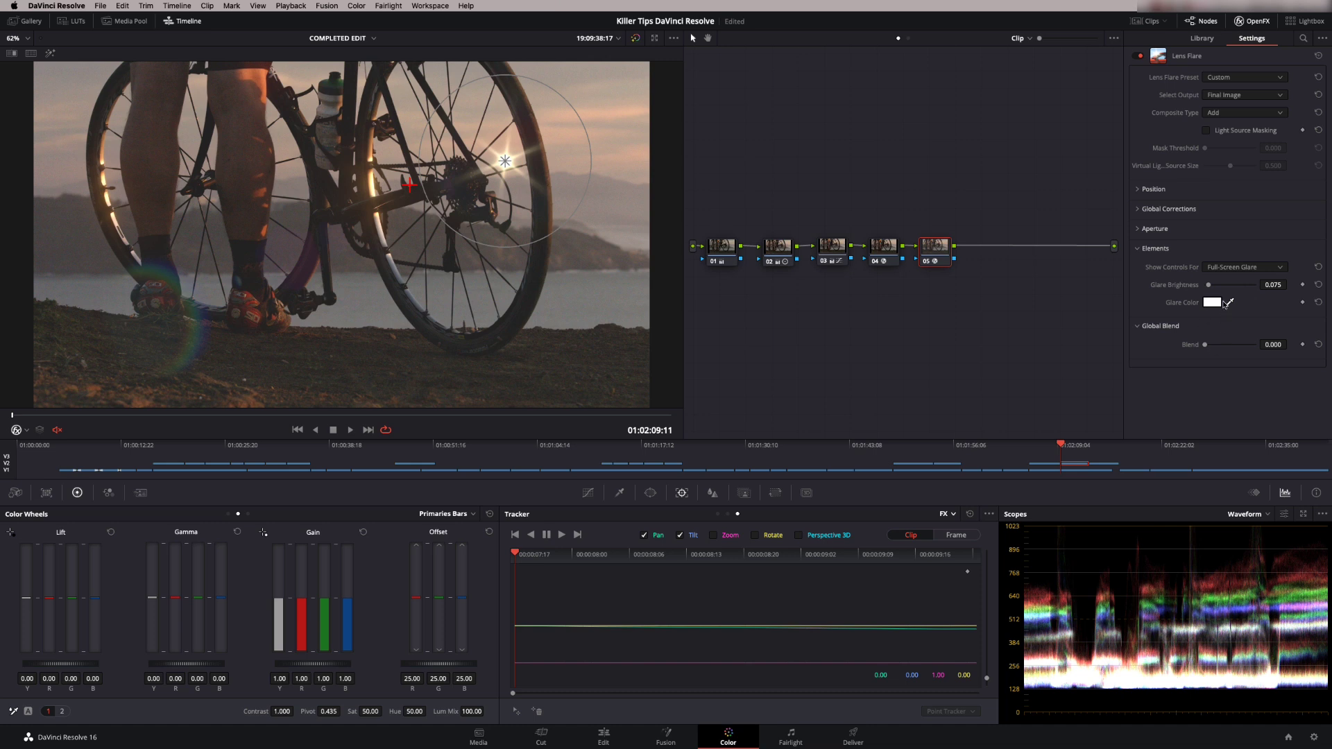
left_click_drag(1273, 285, 1236, 285)
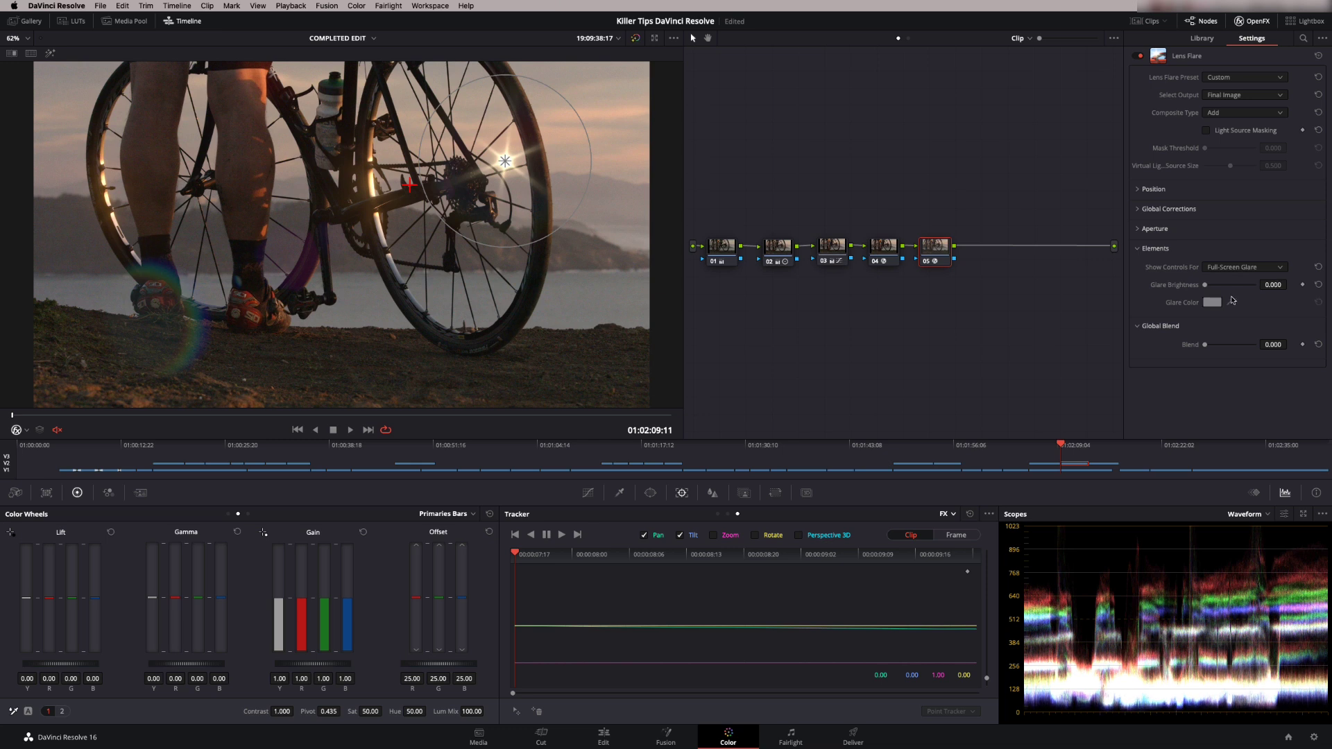
Step: Slightly shrink the Flare Spot and reduce the Starburst size
left_click(1279, 270)
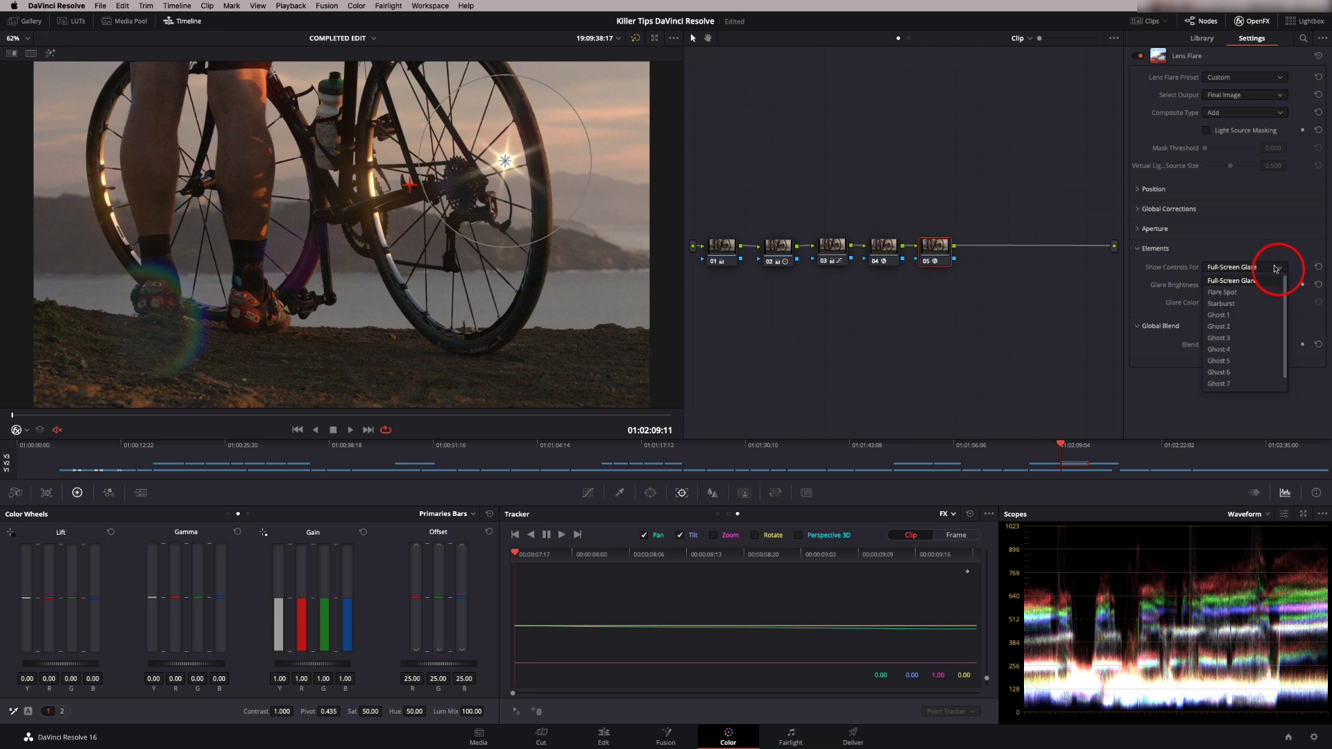
left_click(1246, 292)
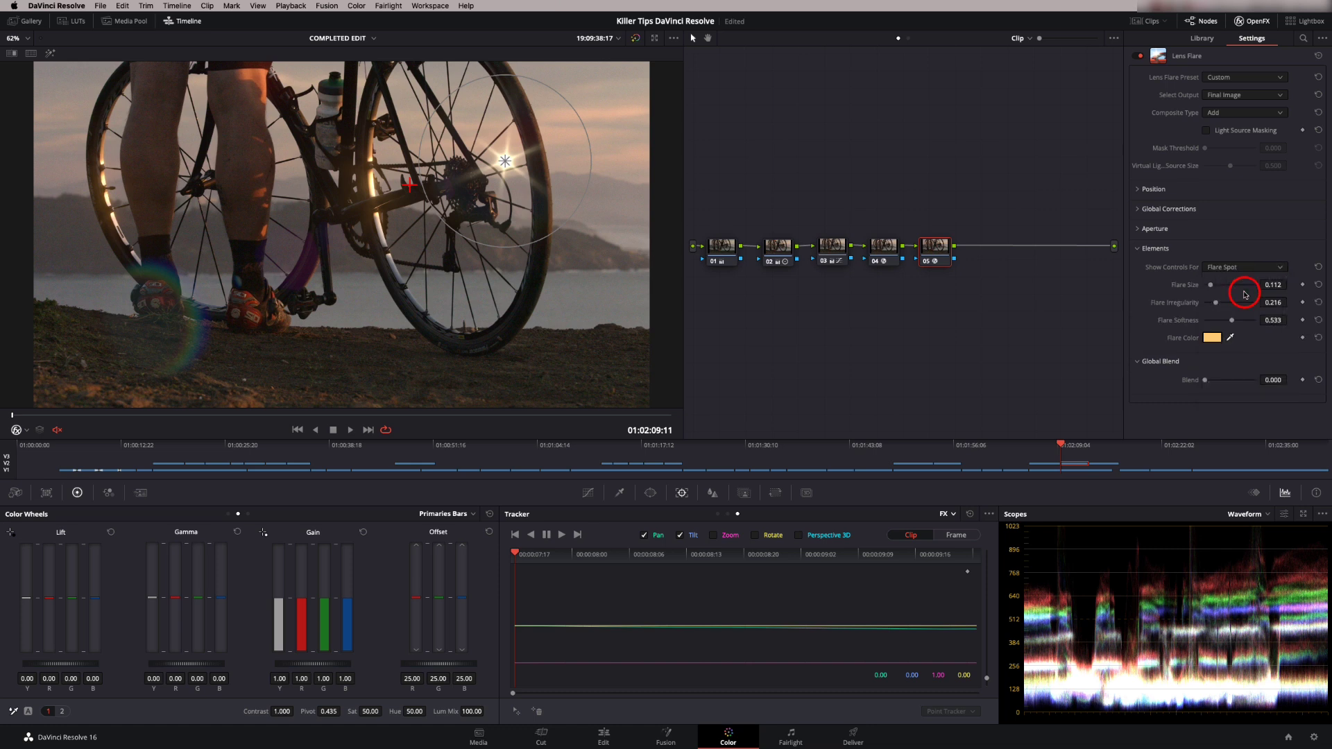
left_click_drag(1290, 285, 1290, 285)
left_click(1279, 269)
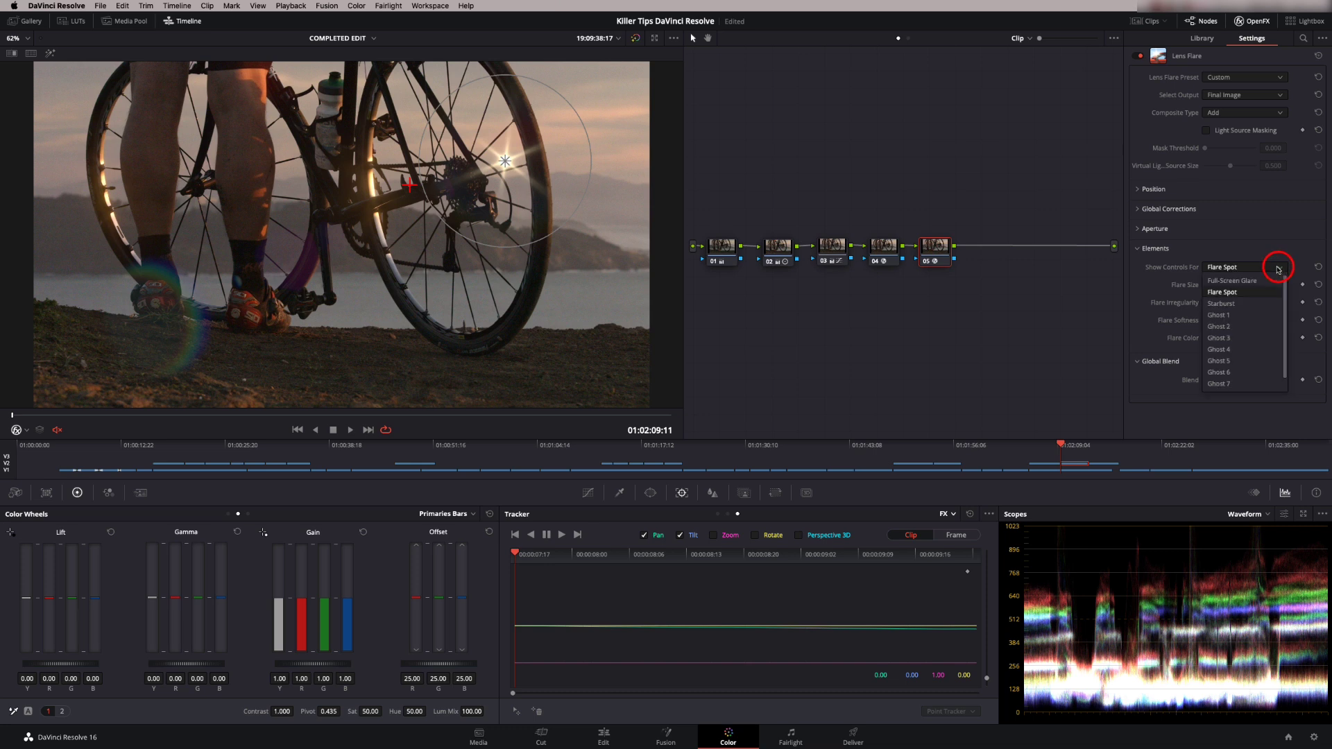
left_click(1273, 303)
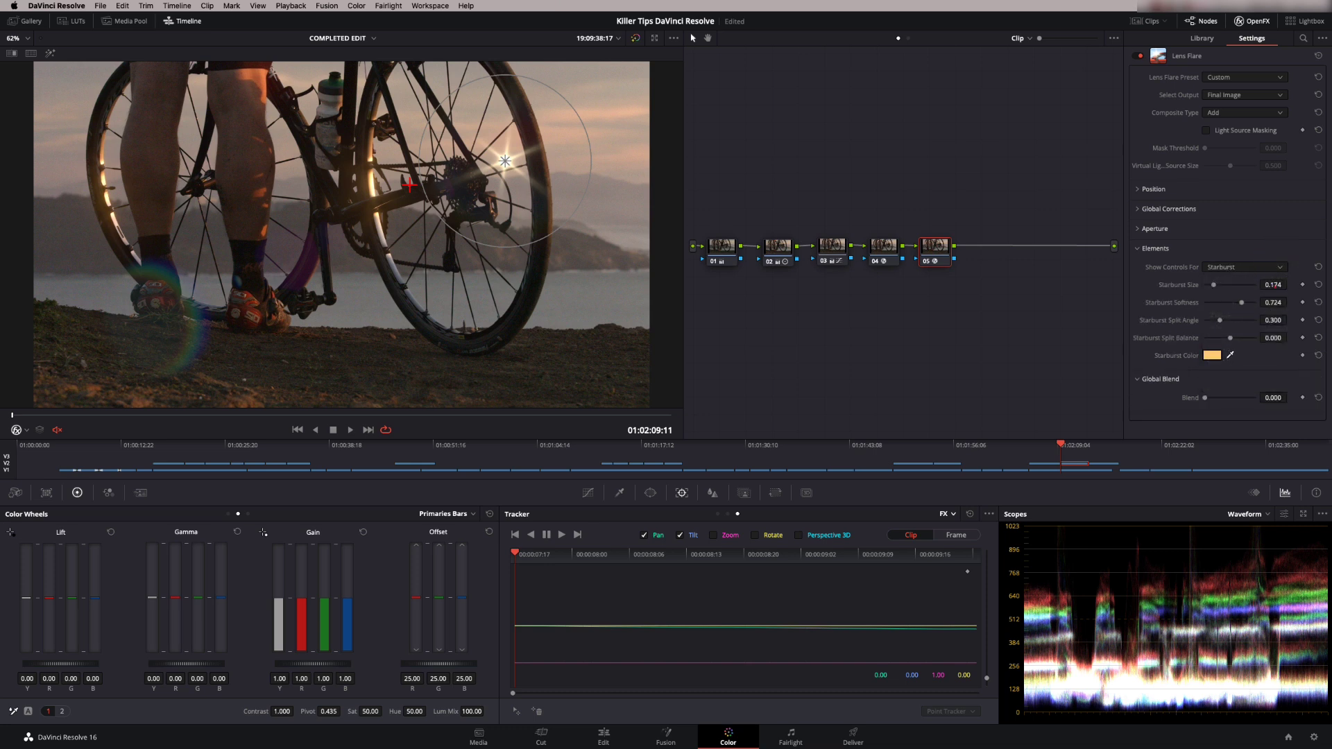
left_click_drag(1276, 286, 1291, 286)
Step: Move Ghost 1 to Position 0.582 and Ghost 2 to Position 1.317
left_click(1279, 268)
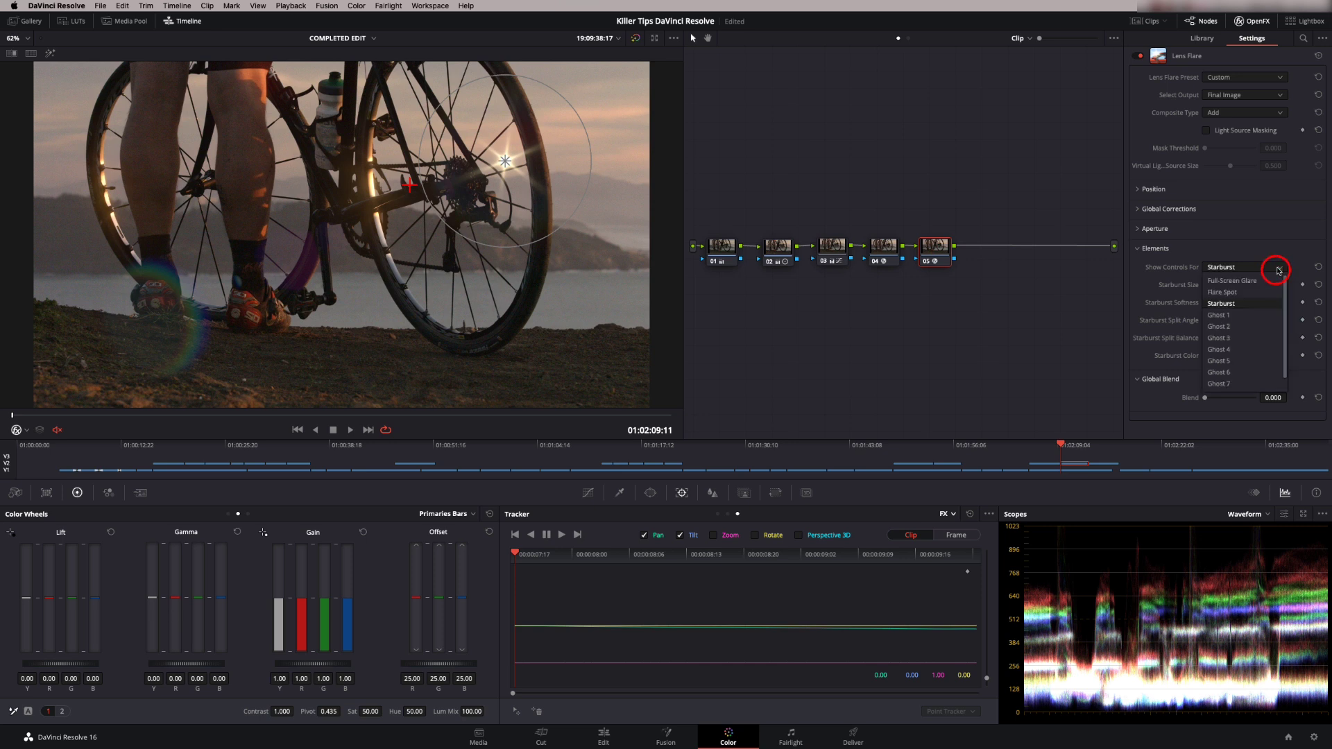
left_click(1230, 315)
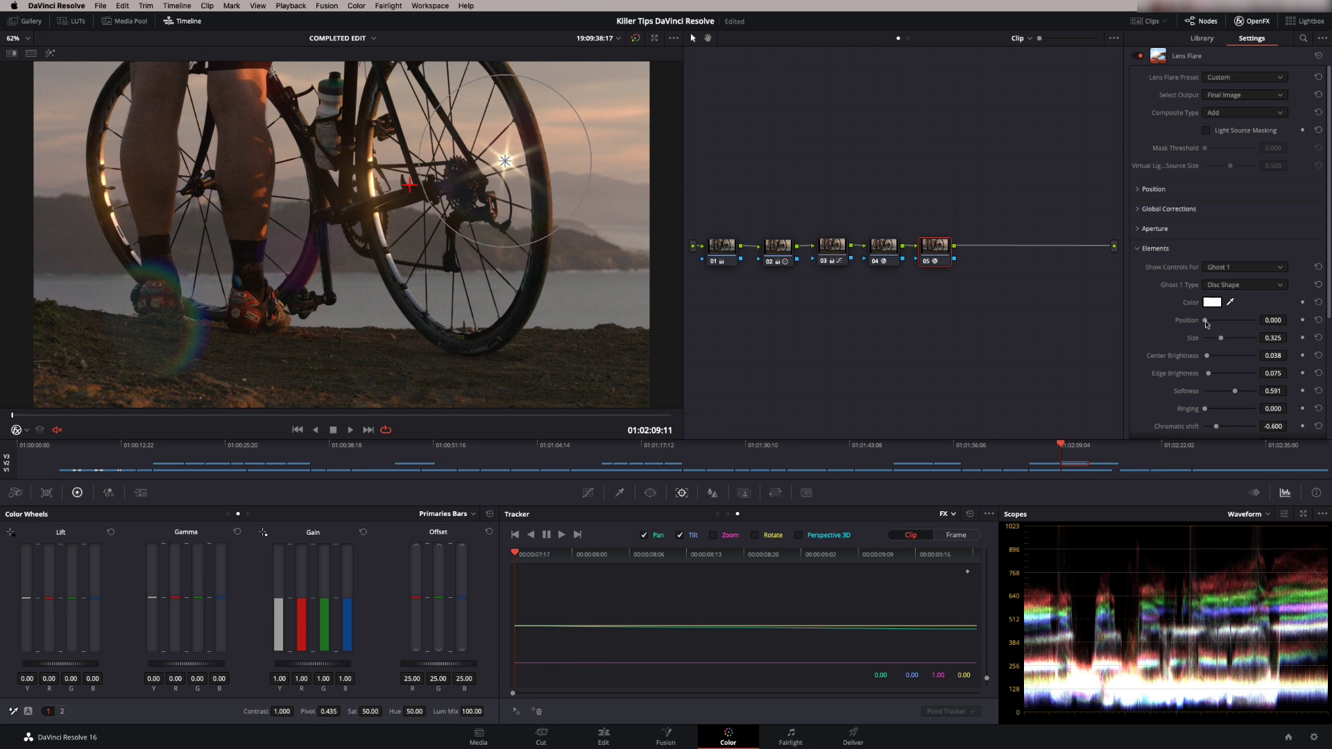
left_click_drag(1206, 323, 1231, 329)
left_click(1264, 267)
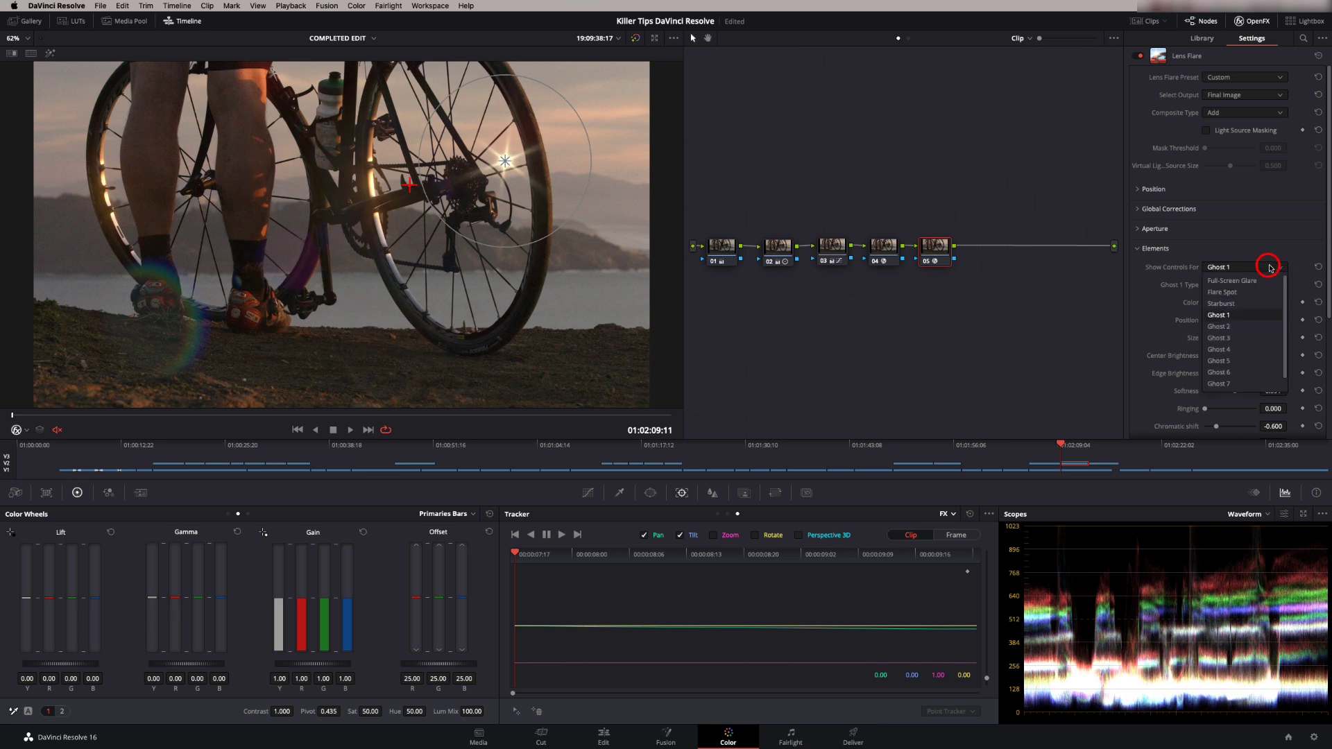
left_click(1267, 281)
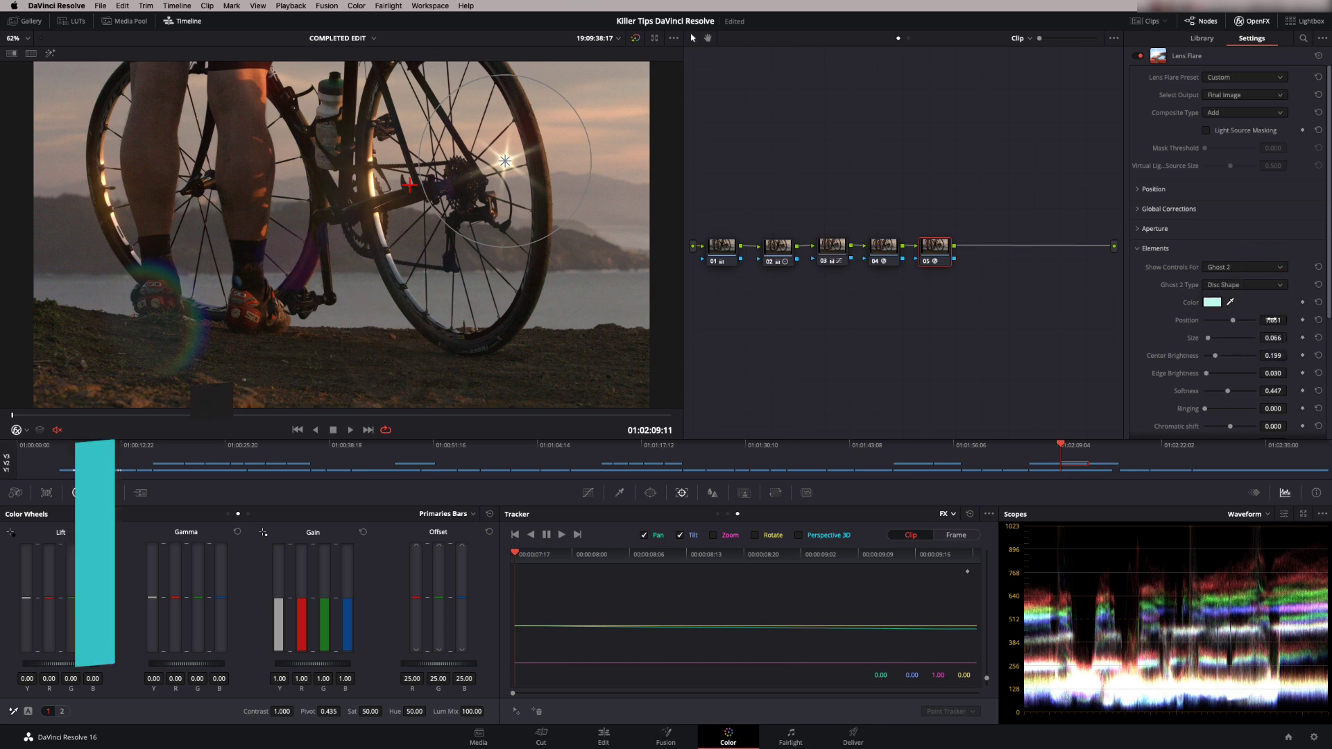
left_click(1232, 321)
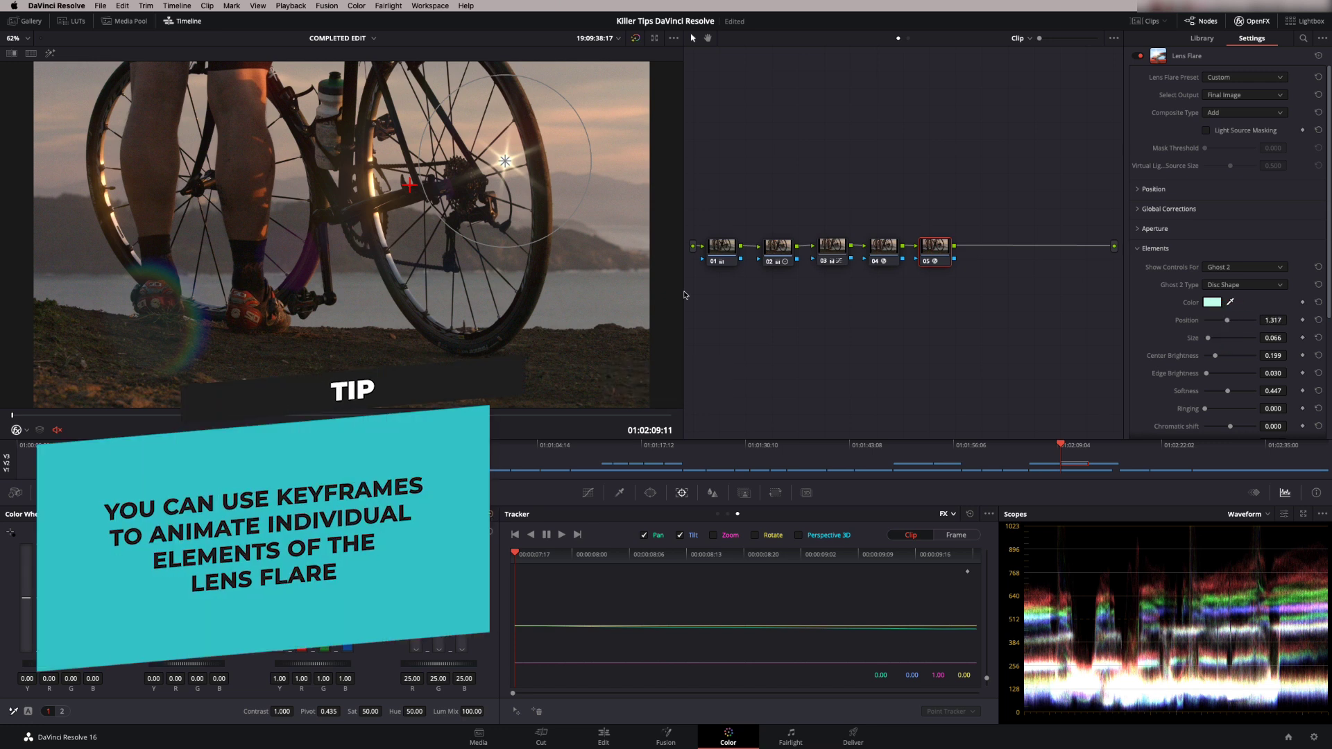
Step: Nudge Ghost 3's position, then set Ghost 4 to Position 2.265 and Size 0.192
left_click(1254, 268)
left_click(1248, 329)
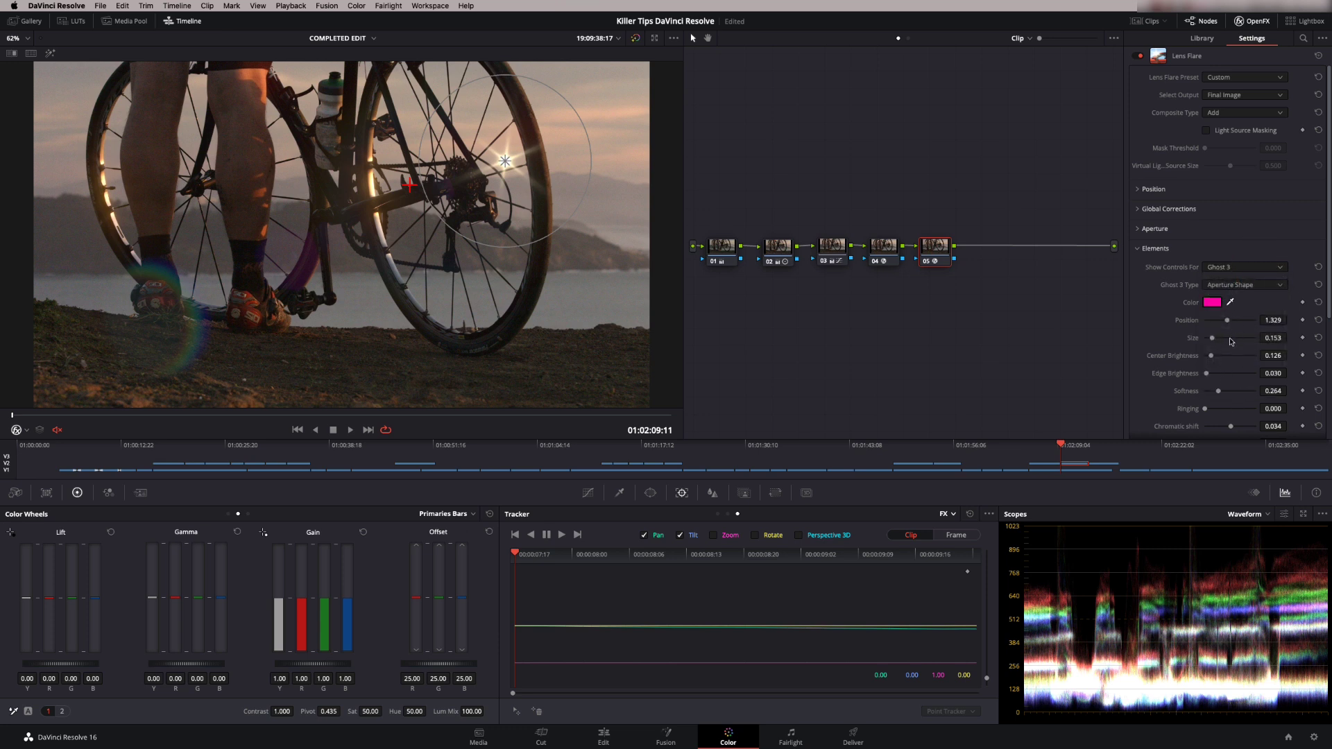
left_click(1275, 320)
left_click(1254, 268)
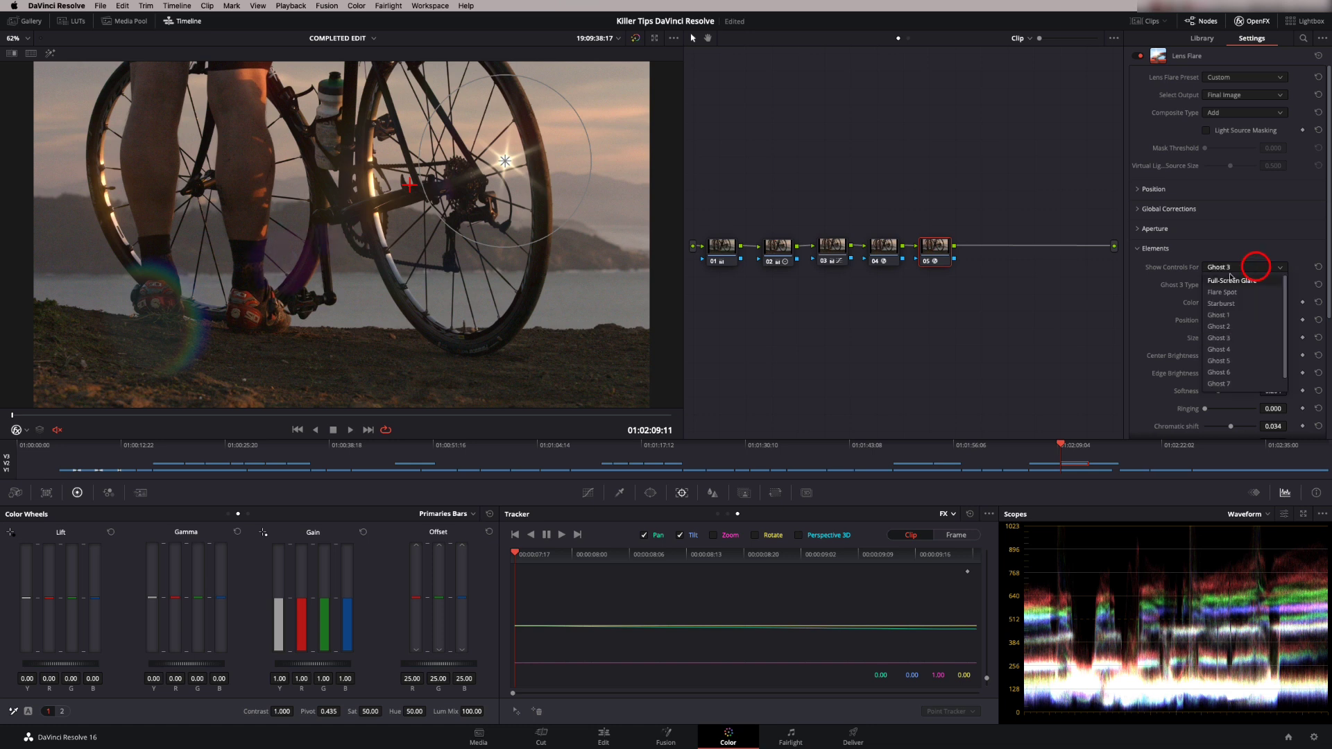
left_click(1249, 345)
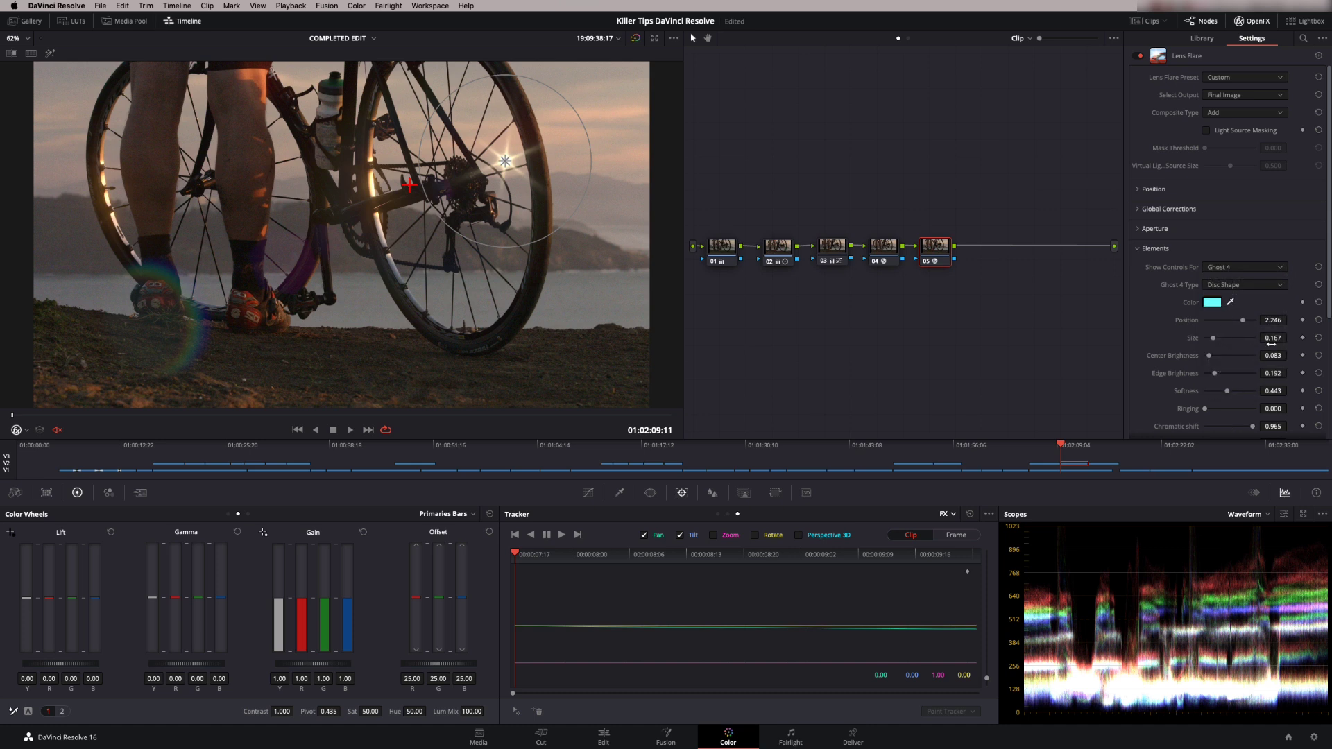
left_click_drag(1271, 319, 1222, 344)
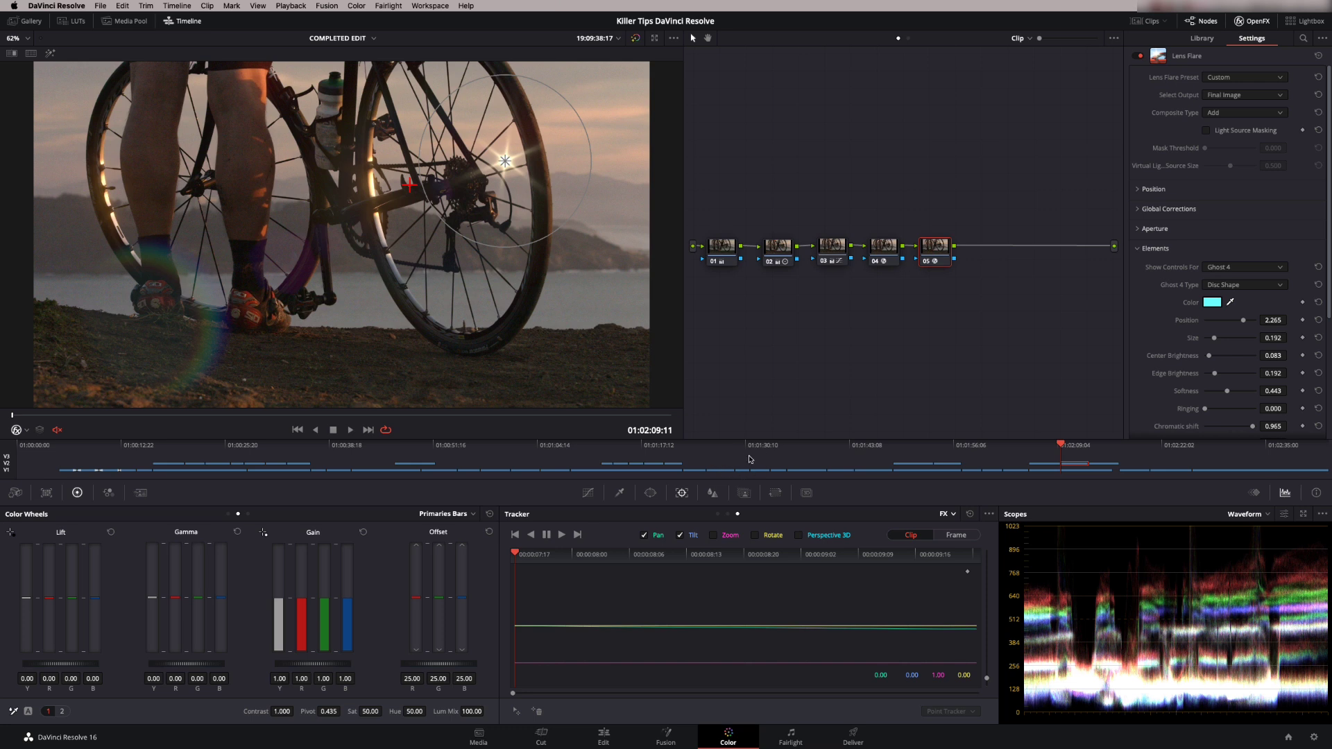
Step: Start a Curve power window and place the first outline points around the rear wheel hub
left_click(650, 492)
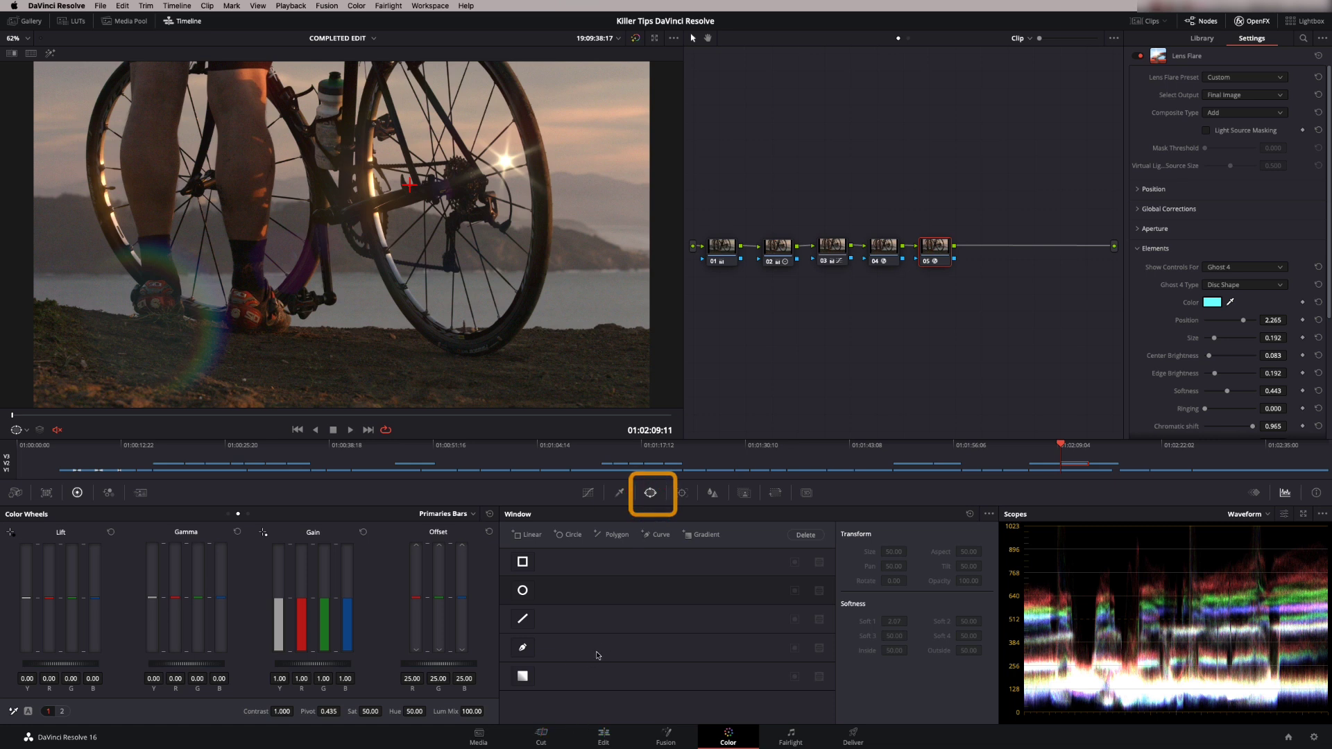
left_click(522, 647)
left_click(460, 109)
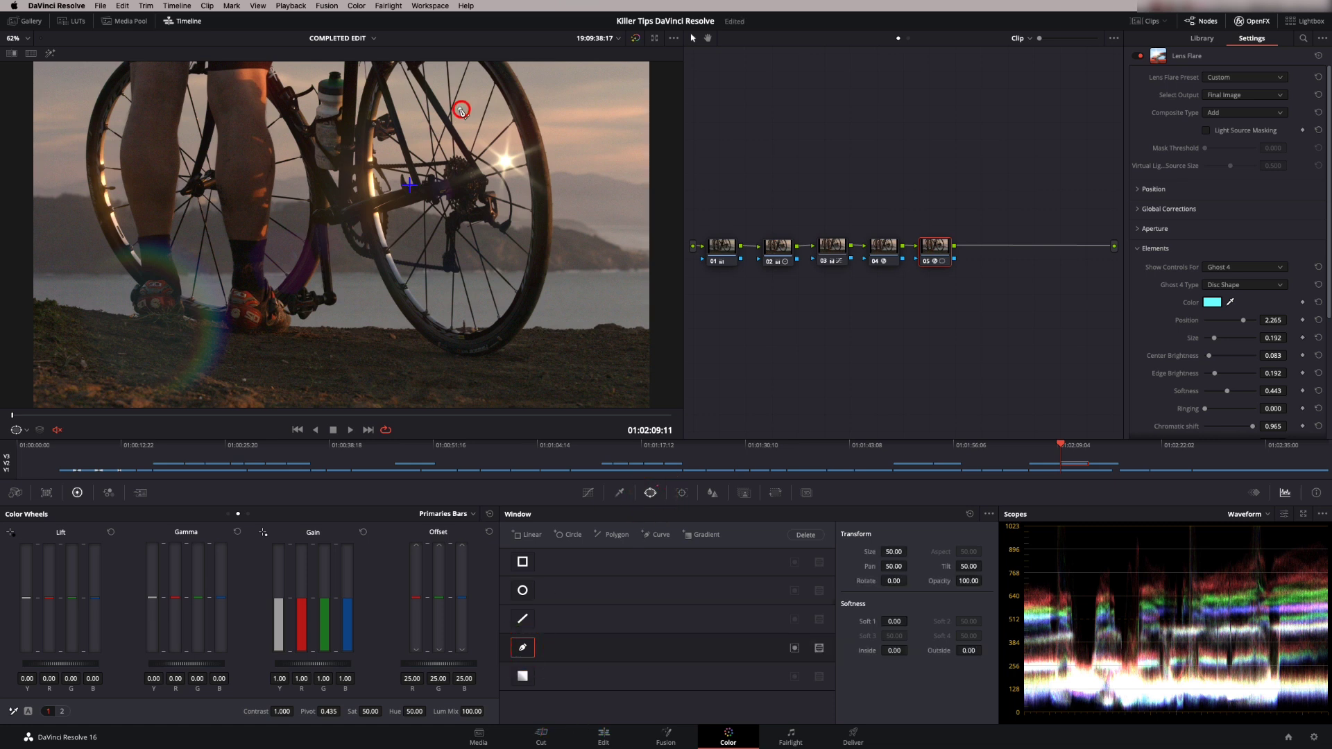
left_click(435, 155)
left_click(472, 253)
left_click(529, 260)
left_click(576, 234)
Step: Finish and close the outline around the light source, then invert the window
left_click(602, 189)
left_click(584, 142)
left_click(567, 119)
left_click(531, 100)
left_click(517, 115)
left_click(482, 100)
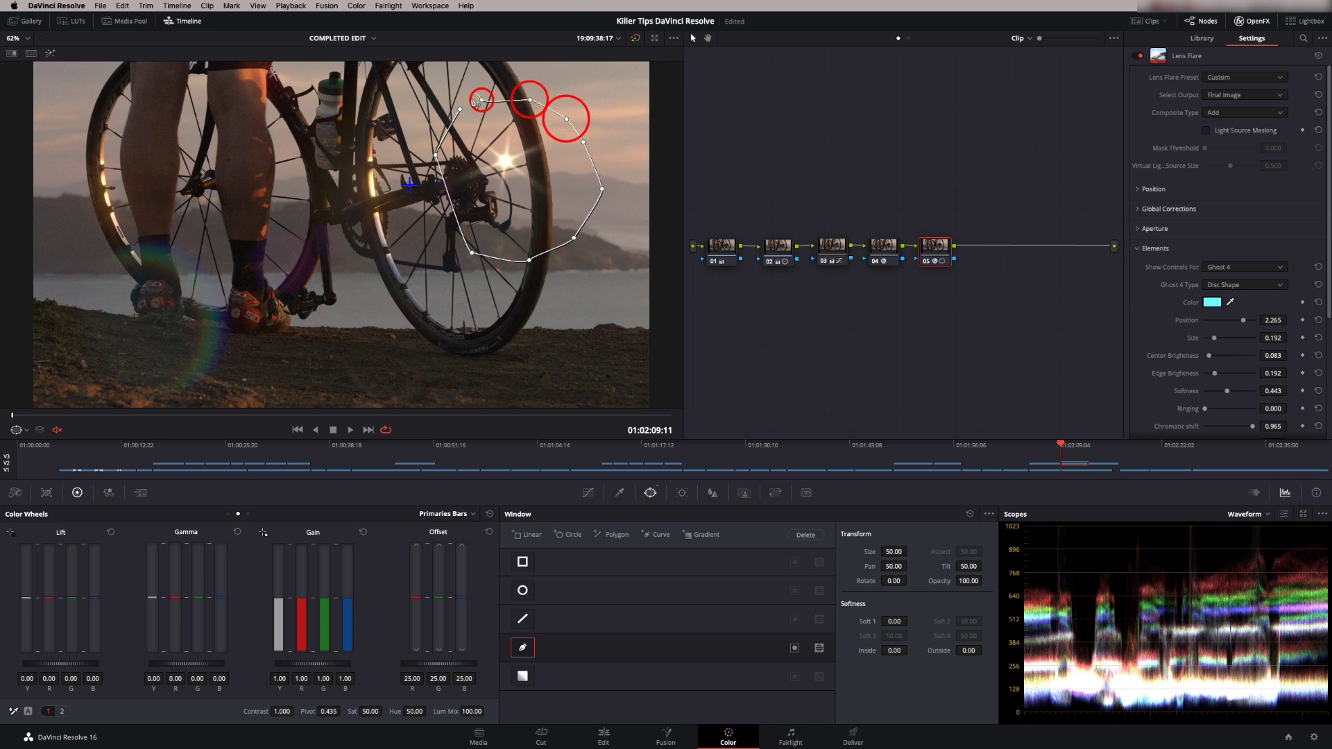
left_click(460, 109)
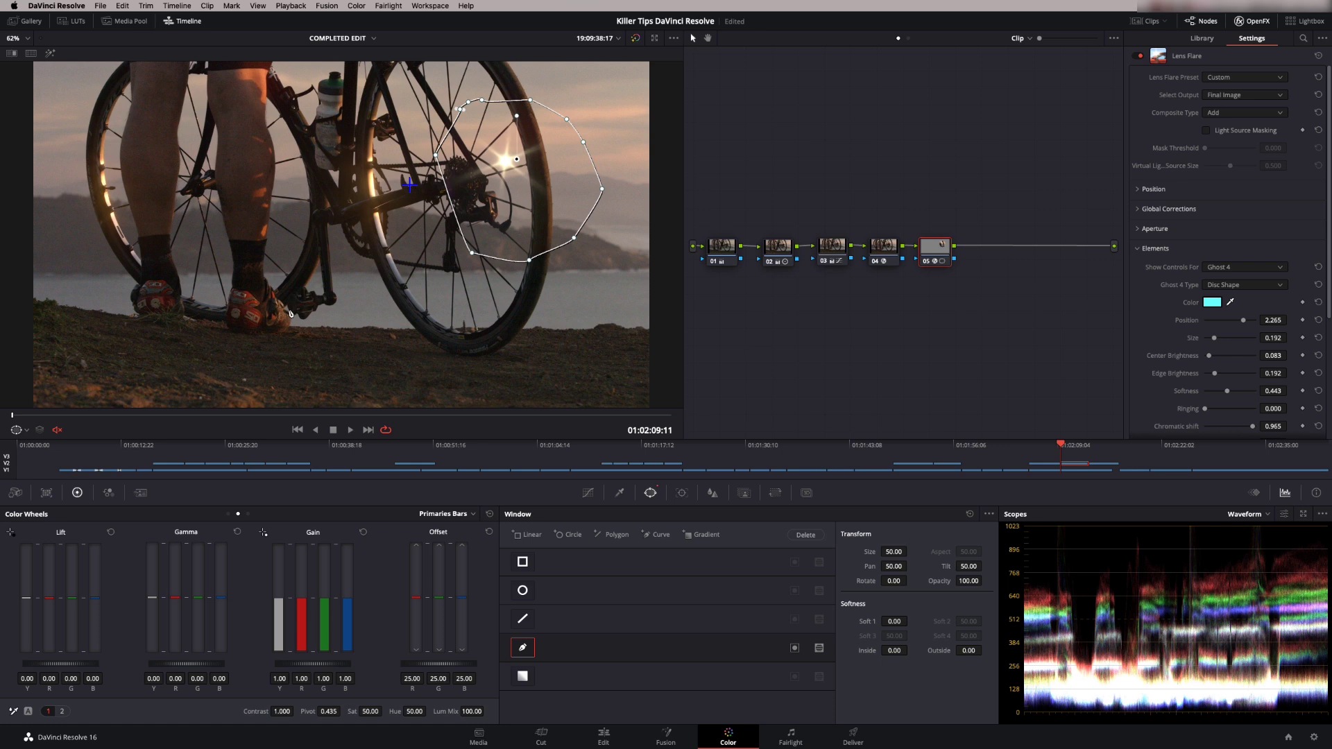
left_click(795, 648)
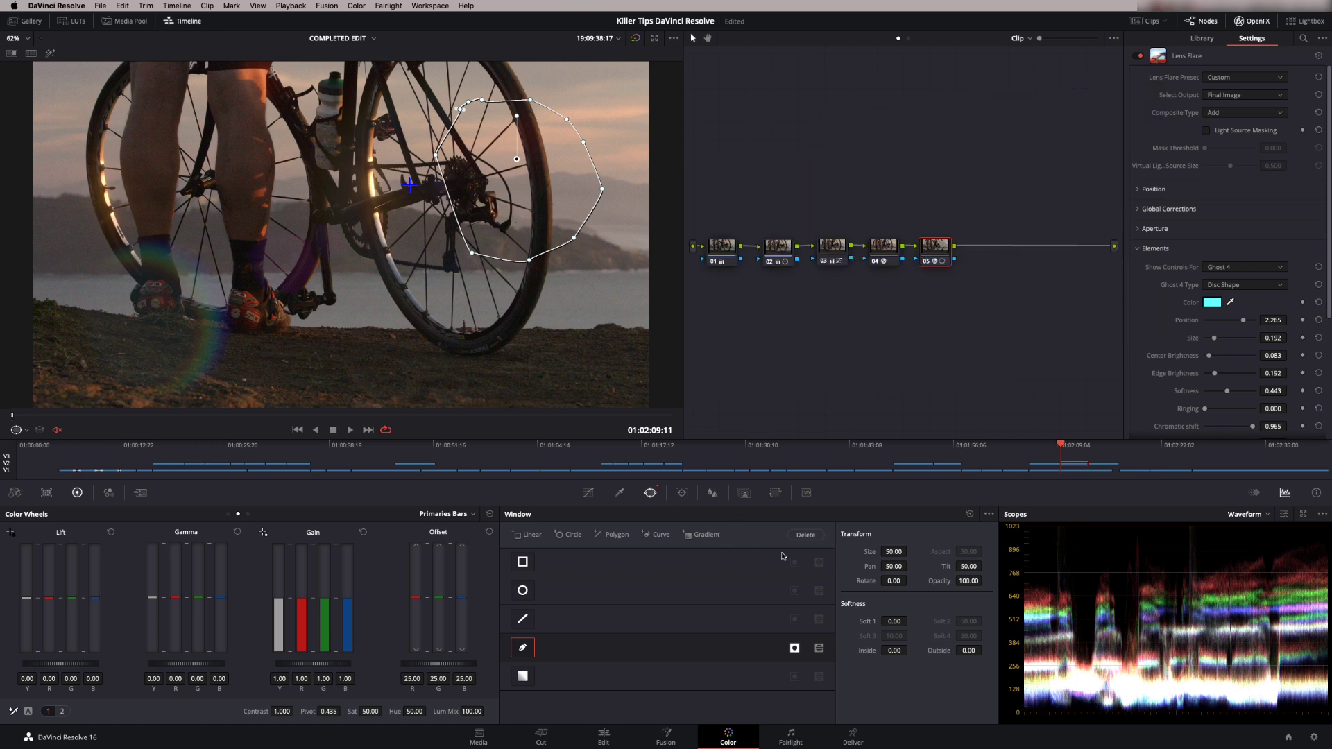
Step: Set the tracker to Window with Zoom, Rotate and Perspective 3D enabled
left_click(682, 493)
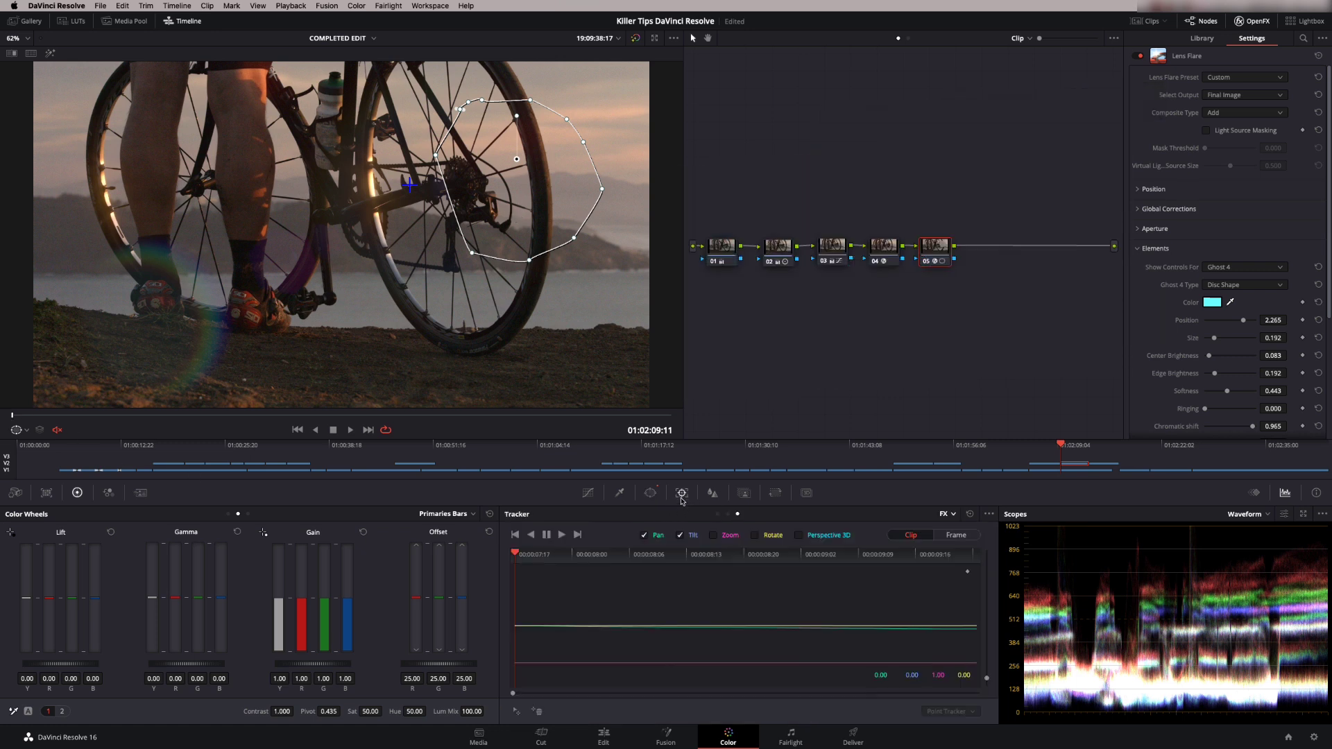
left_click(948, 514)
left_click(957, 531)
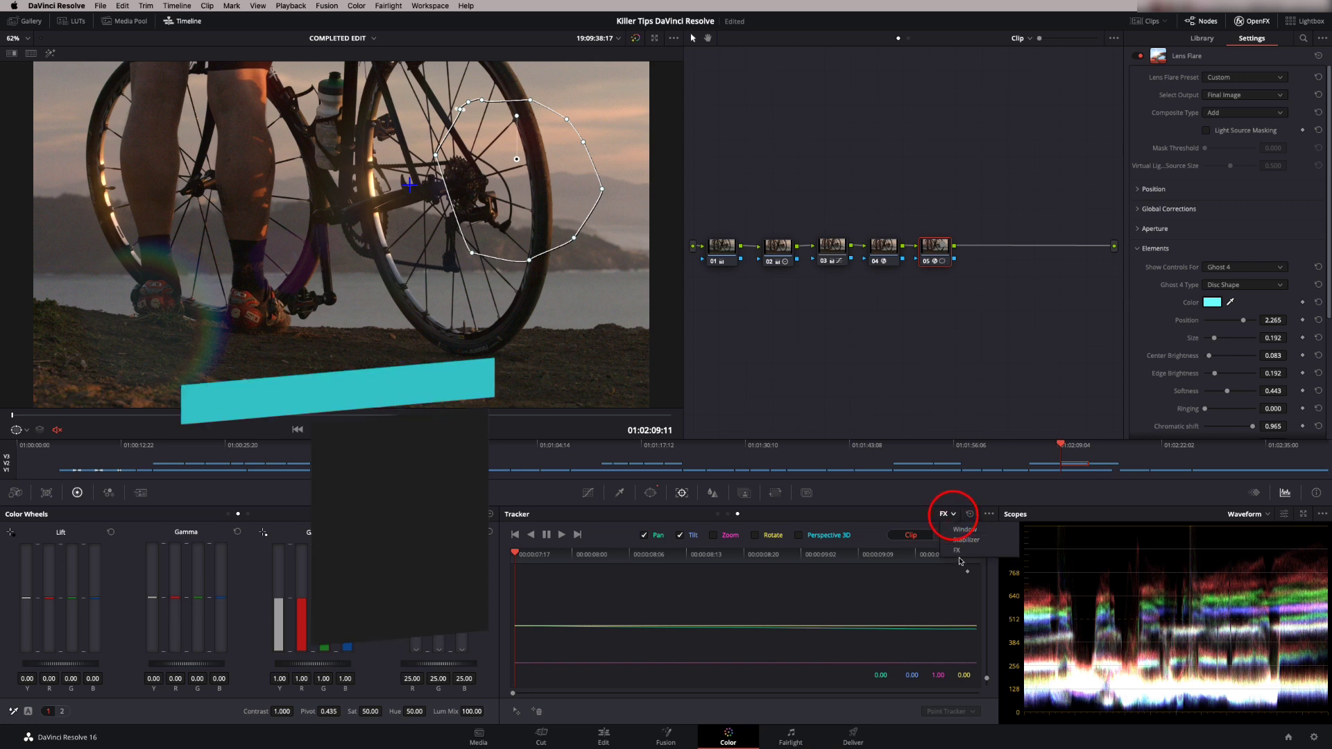
left_click(713, 535)
left_click(755, 535)
left_click(799, 535)
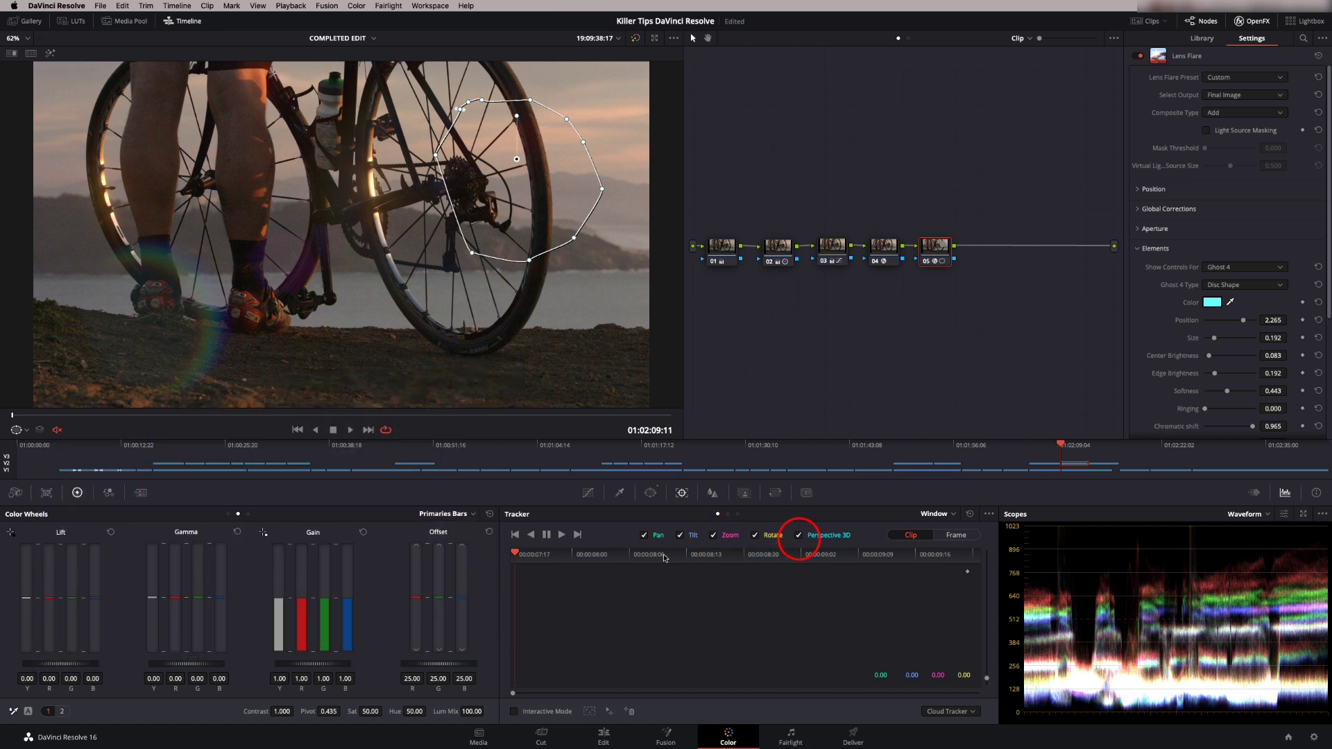
Step: Track the window forward through the clip and feather it to Inside 6.30, Outside 7.44
left_click(562, 535)
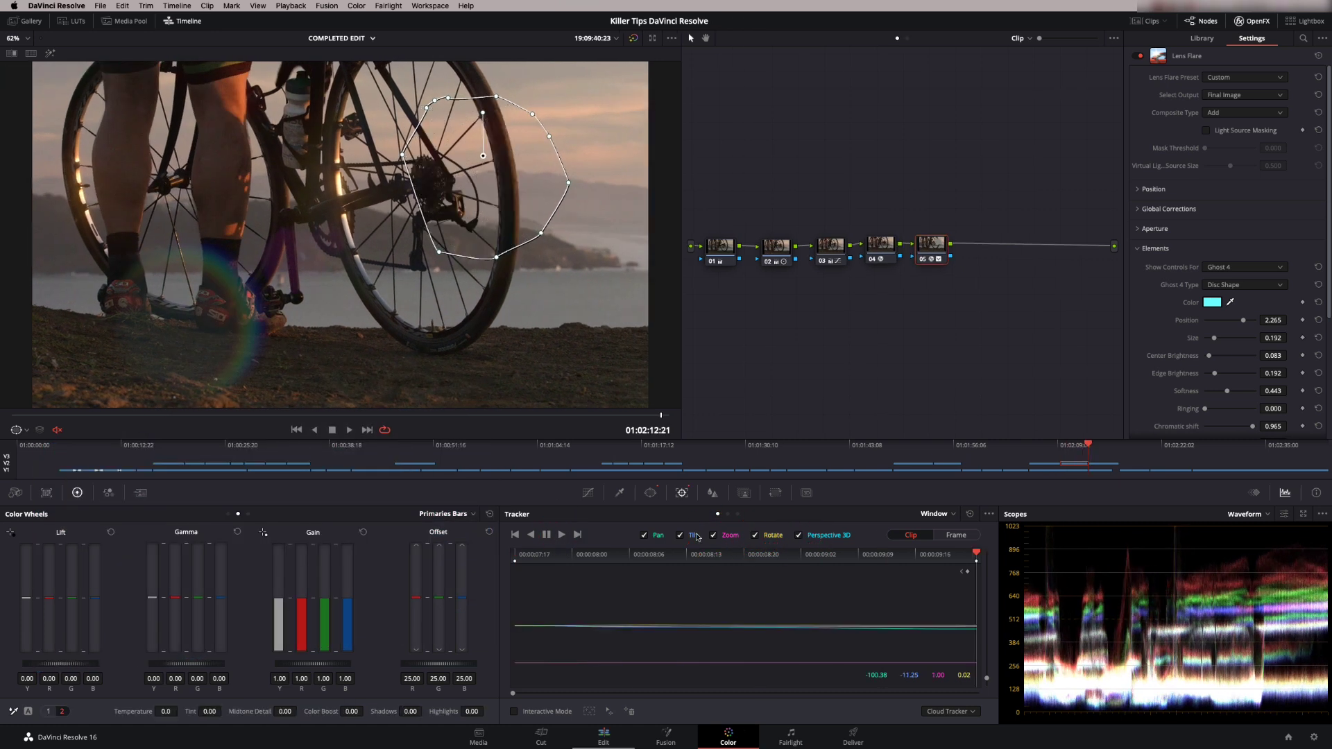
left_click(651, 494)
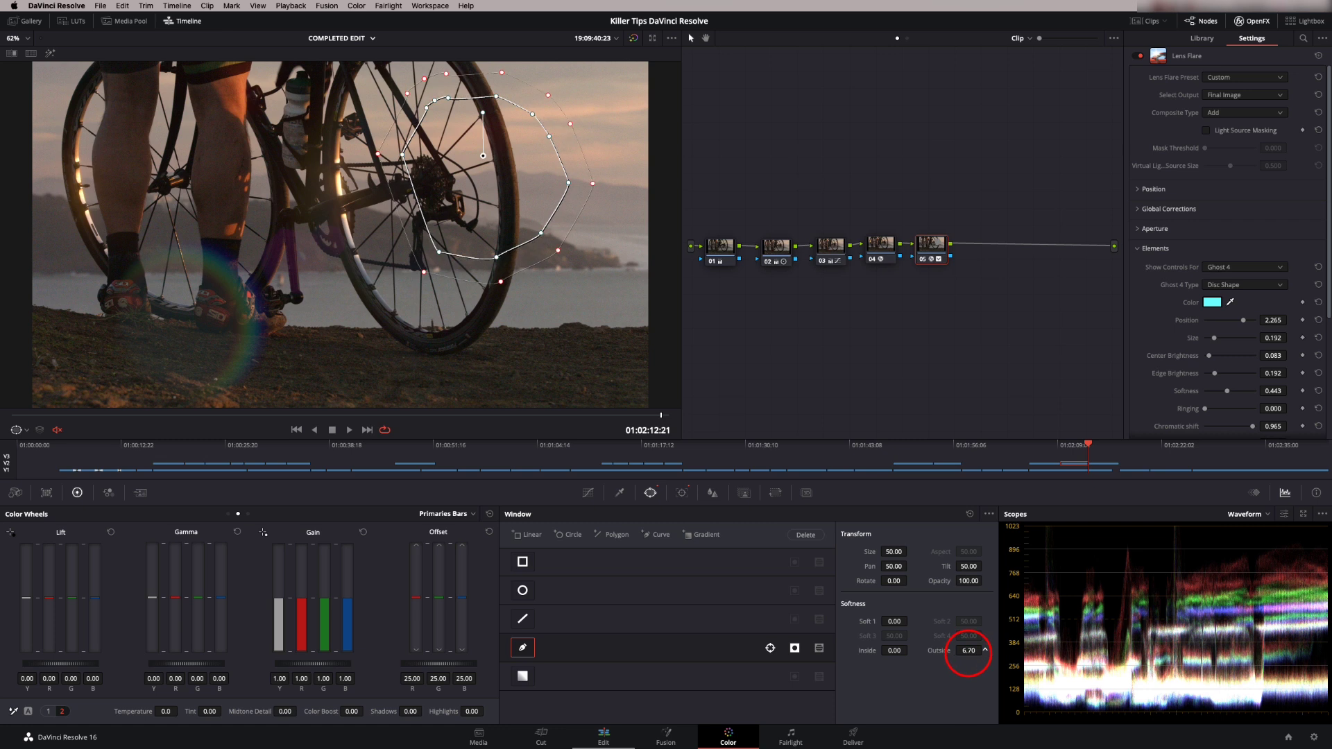
left_click_drag(969, 649, 930, 651)
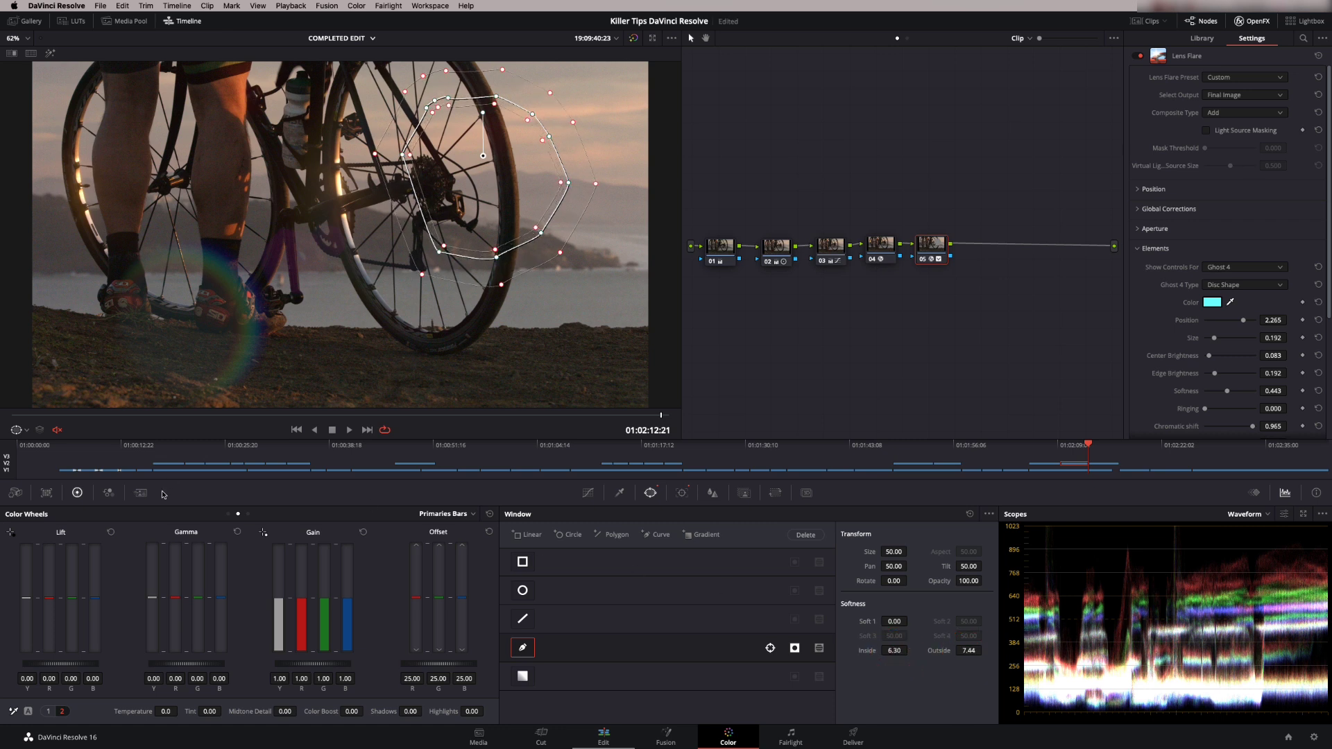
Step: Turn the viewer overlay Off, play back, and set the Lens Flare Global Blend to 0.368
left_click(19, 430)
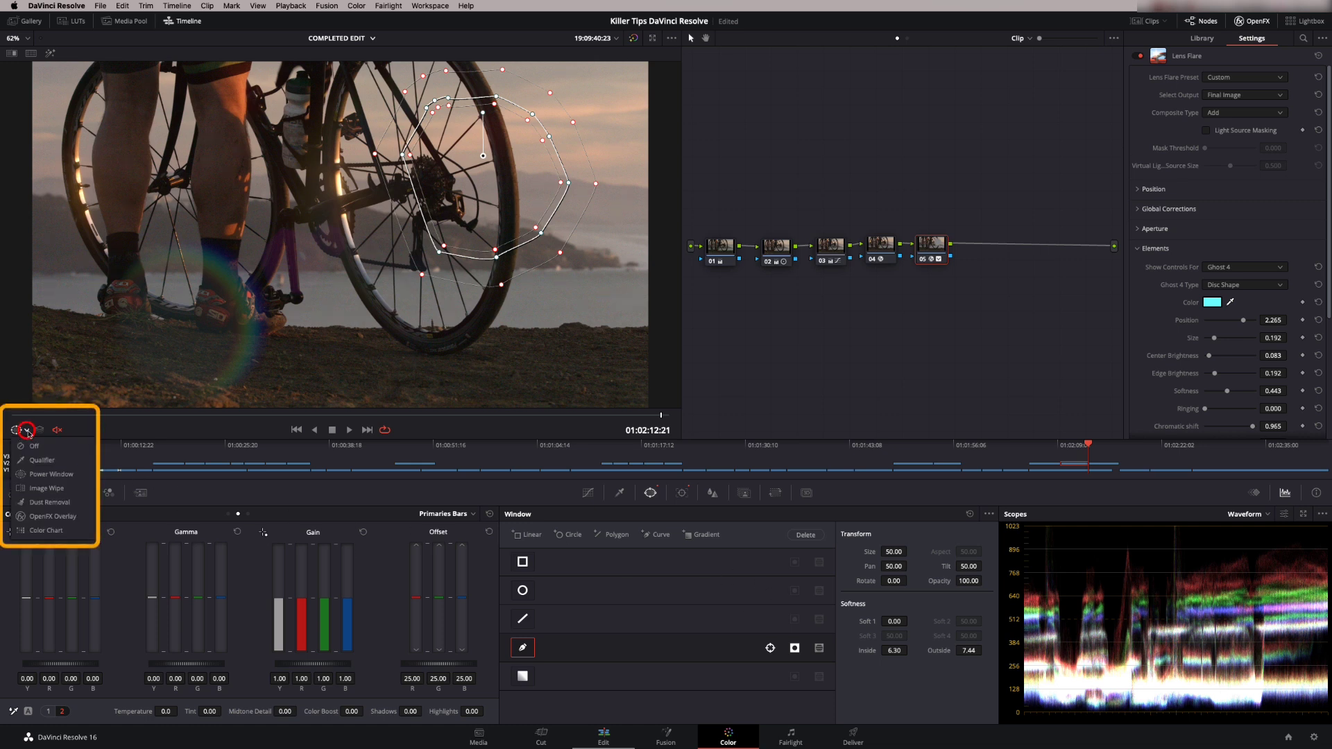
left_click(32, 447)
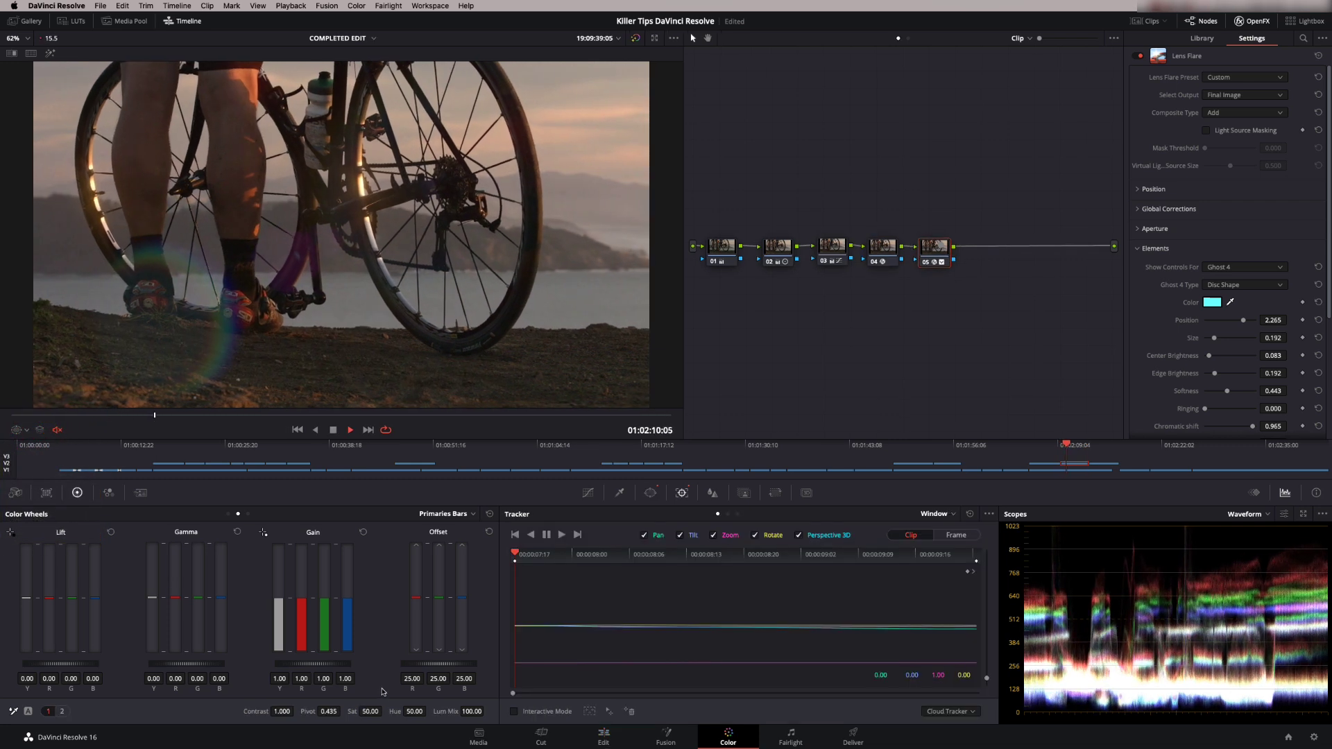
key("space")
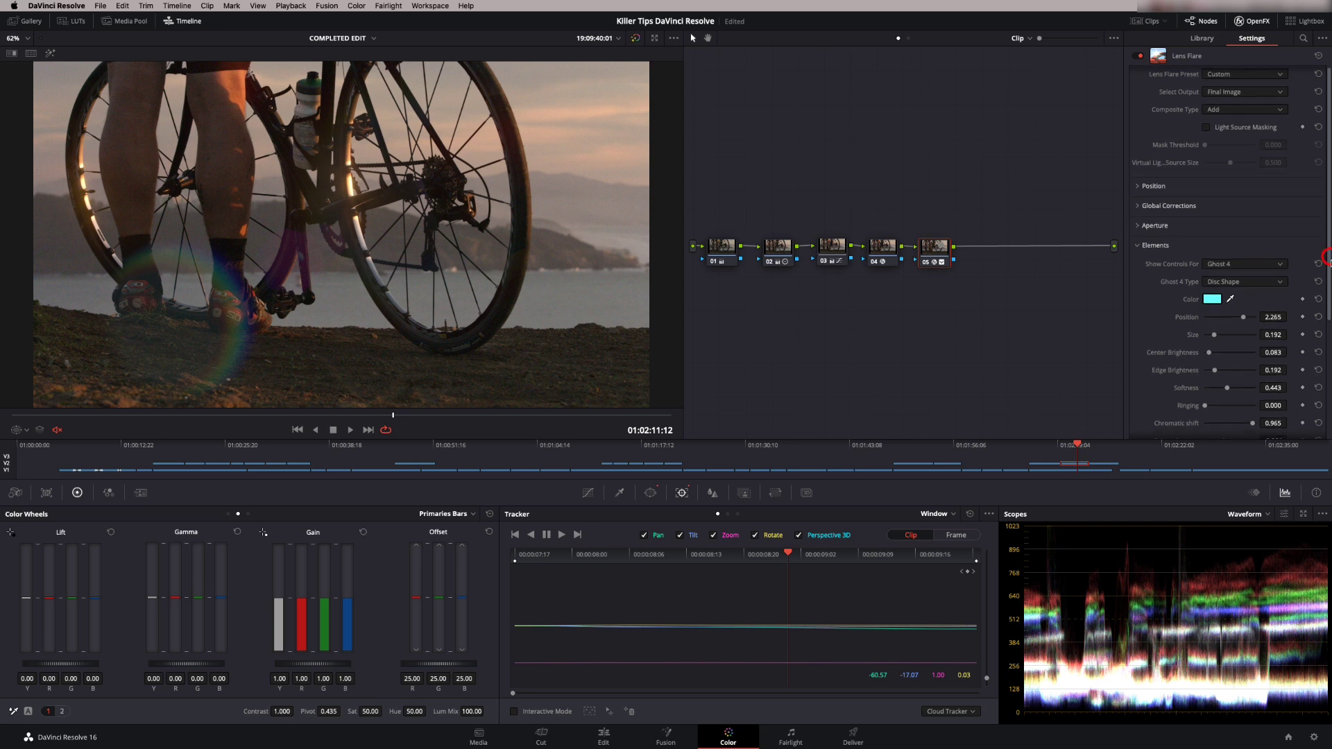
scroll(1323, 257, "down", 5)
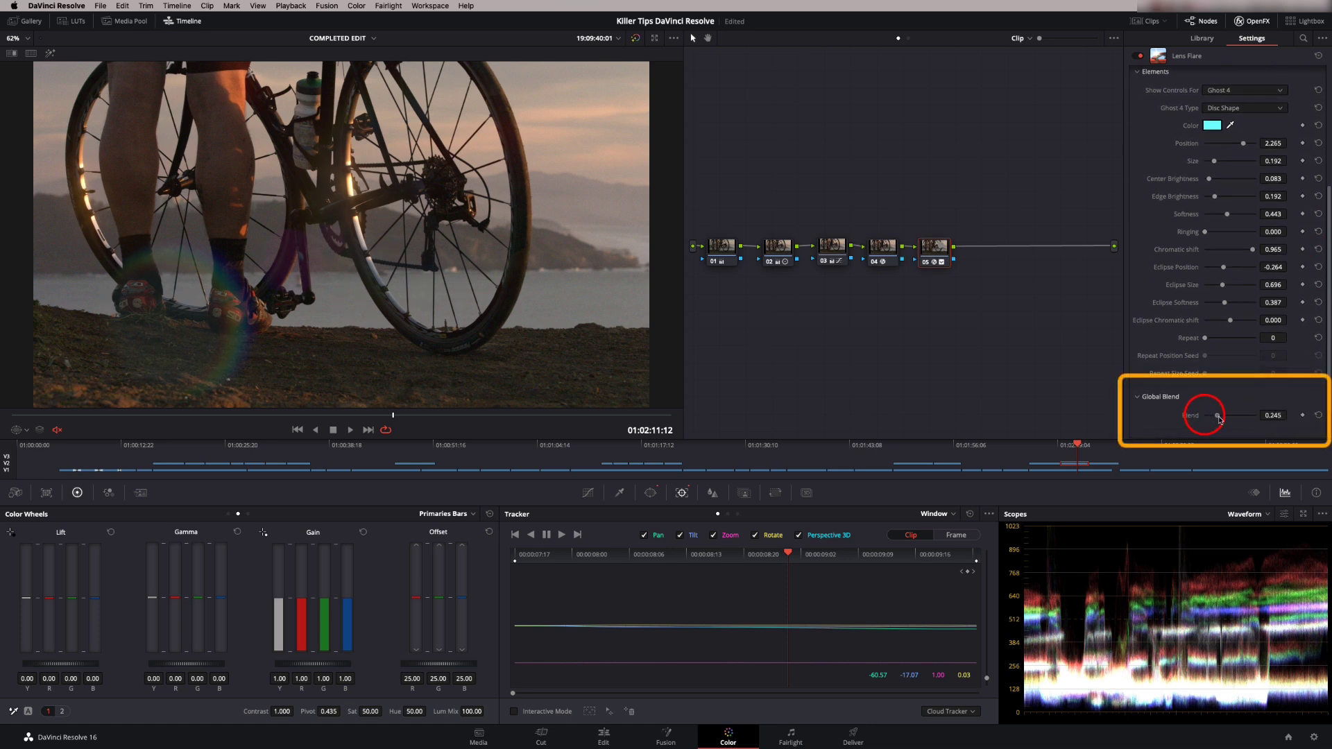
mouse_move(1206, 418)
left_mouse_down()
mouse_move(1240, 414)
mouse_move(1225, 424)
left_mouse_up()
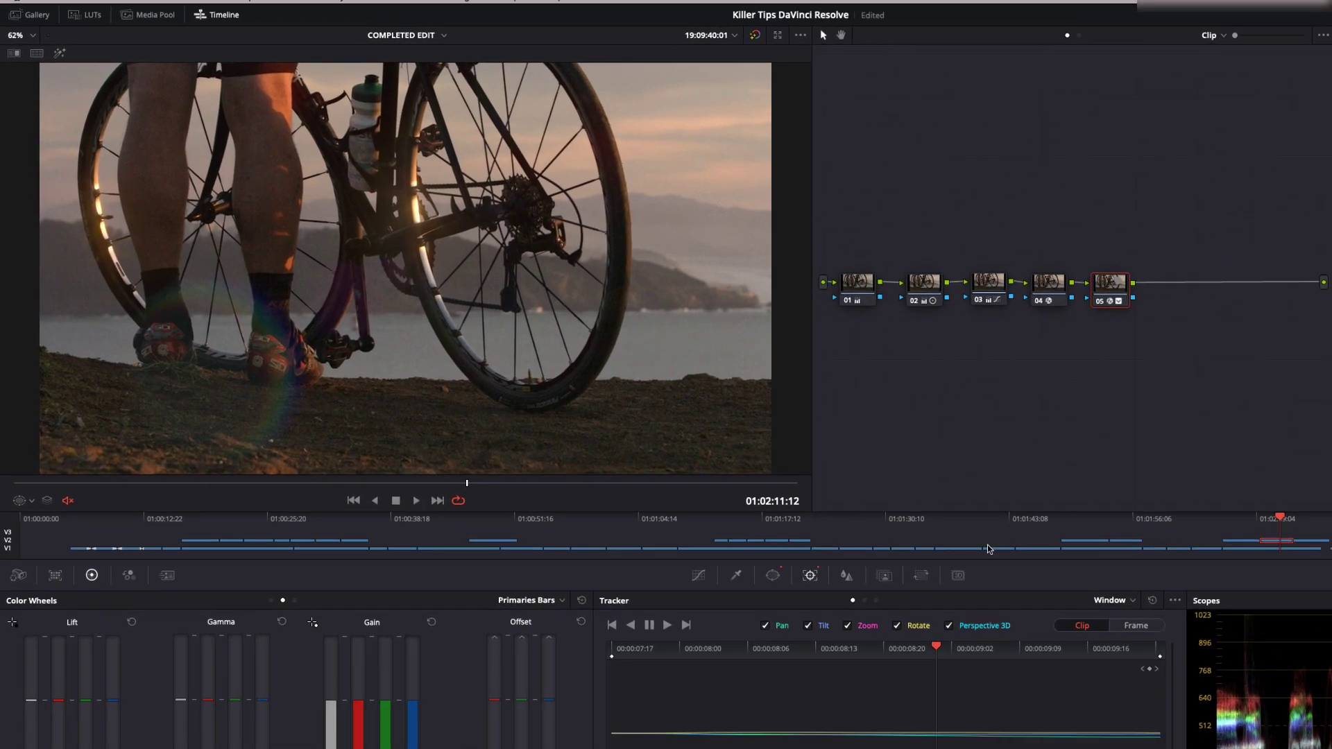
key("shift+d")
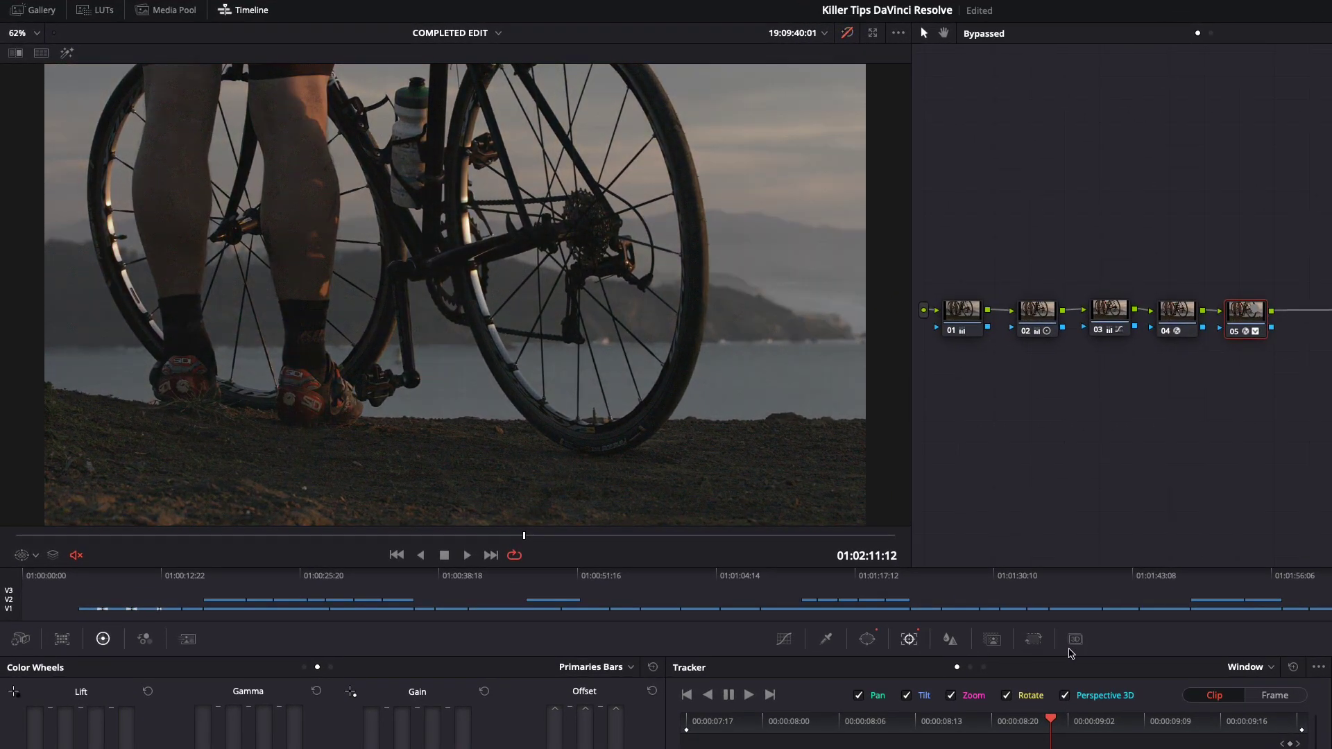
key("shift+d")
mouse_move(1163, 332)
left_mouse_down()
mouse_move(1160, 355)
mouse_move(1160, 336)
left_mouse_up()
left_click(1239, 333)
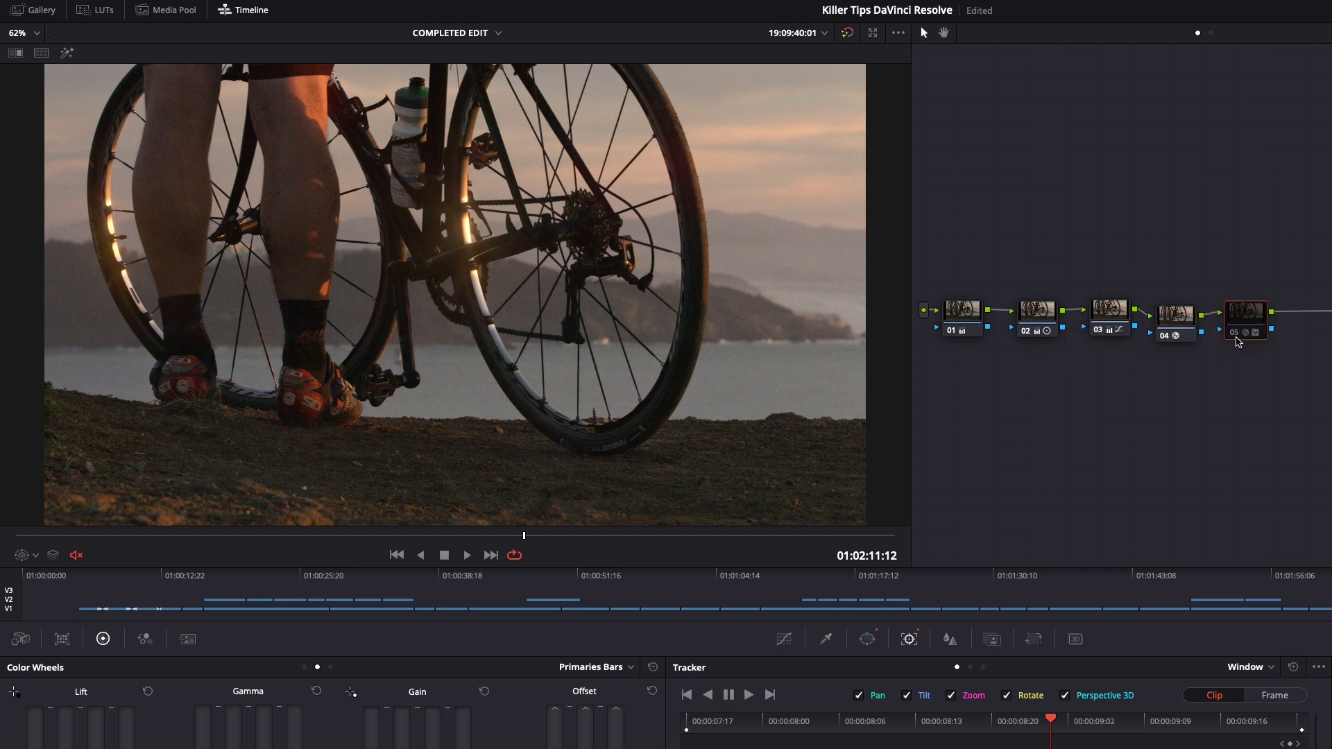
left_click(1165, 335)
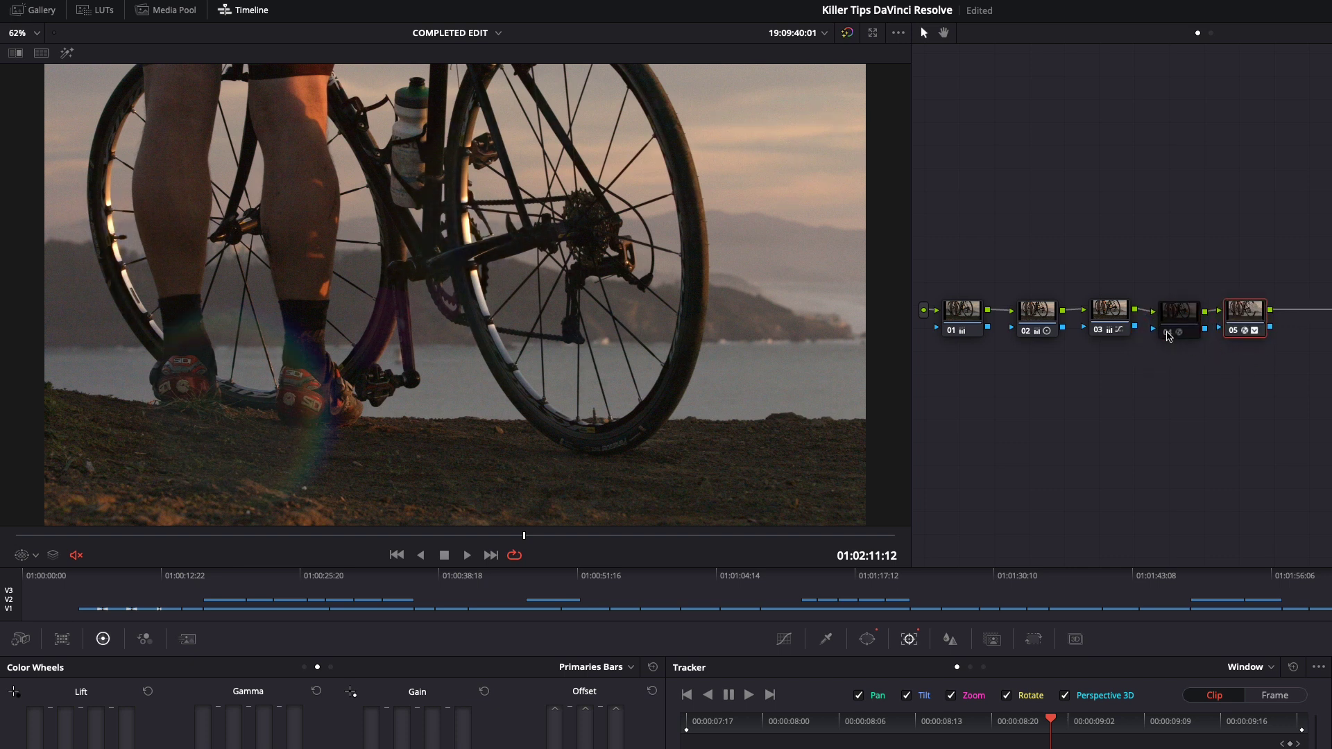
left_click(1169, 334)
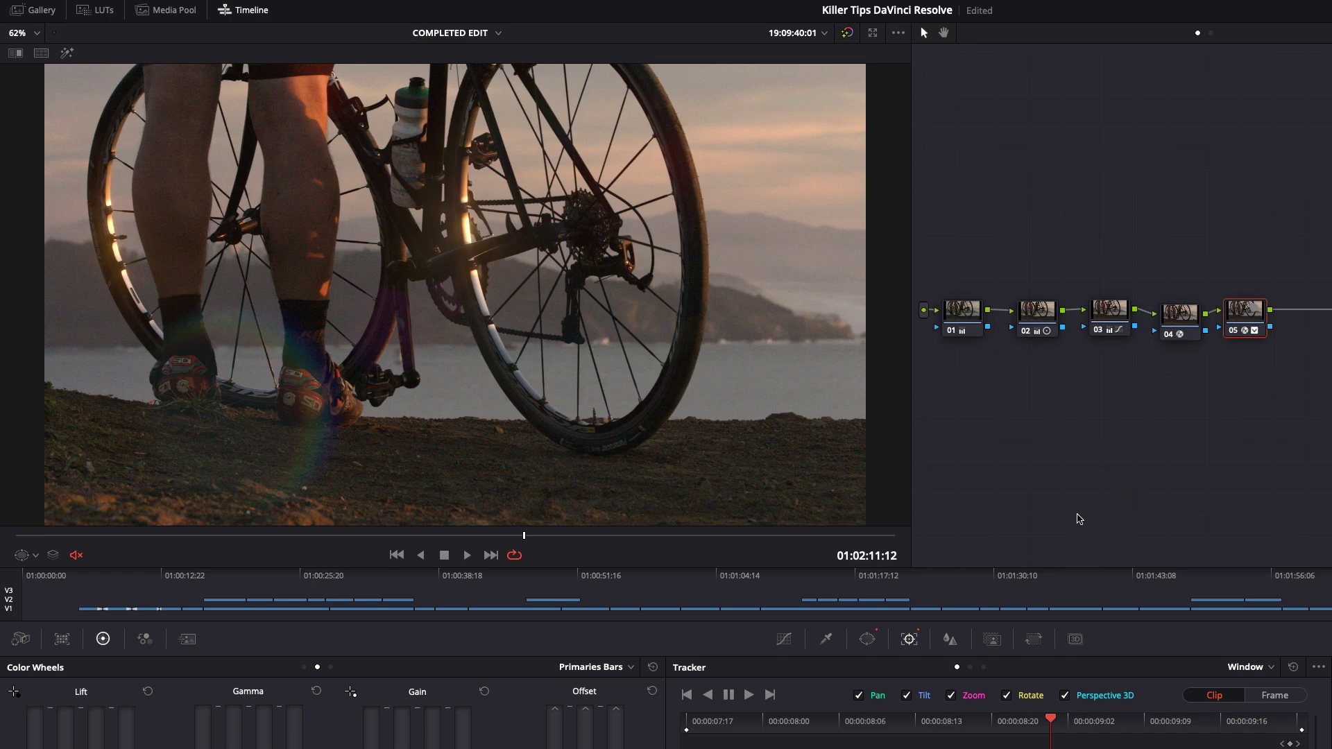